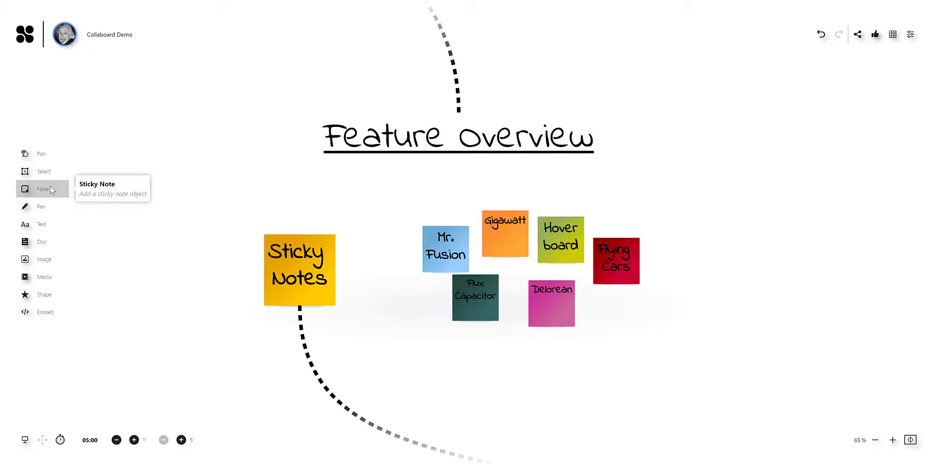
- Add five square light-blue sticky notes and spread them around the existing small notes
left_click(51, 190)
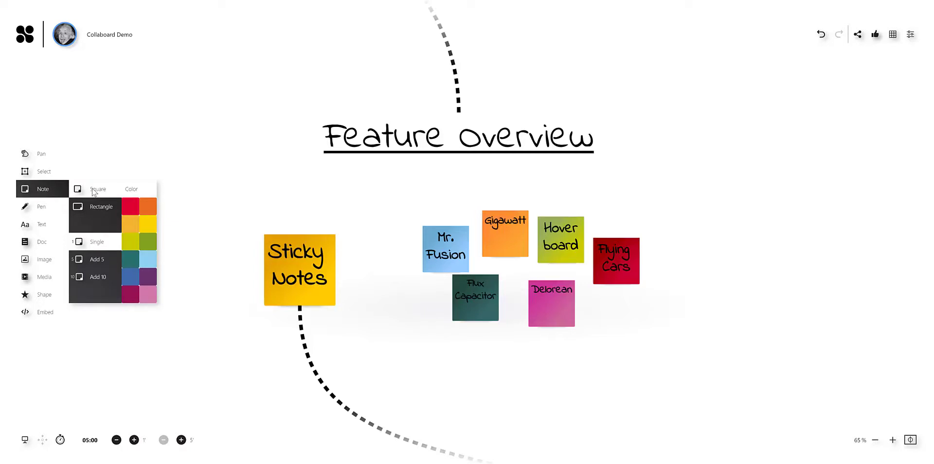
left_click(105, 259)
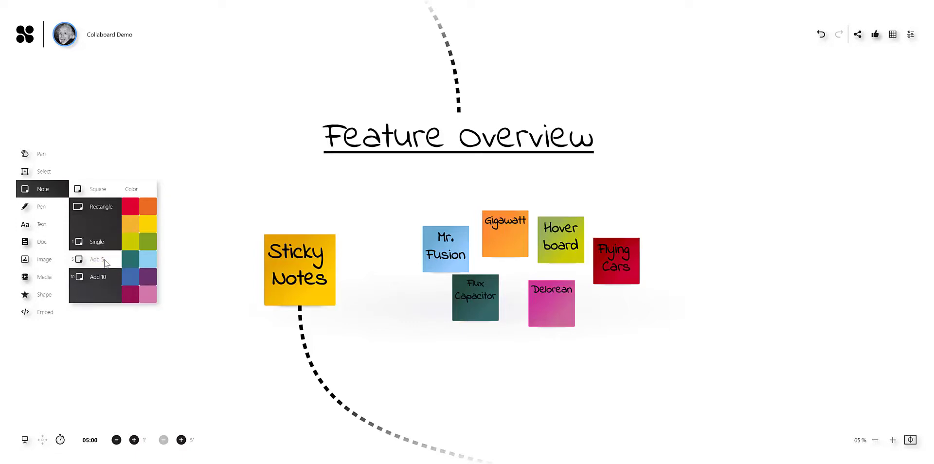
left_click(148, 260)
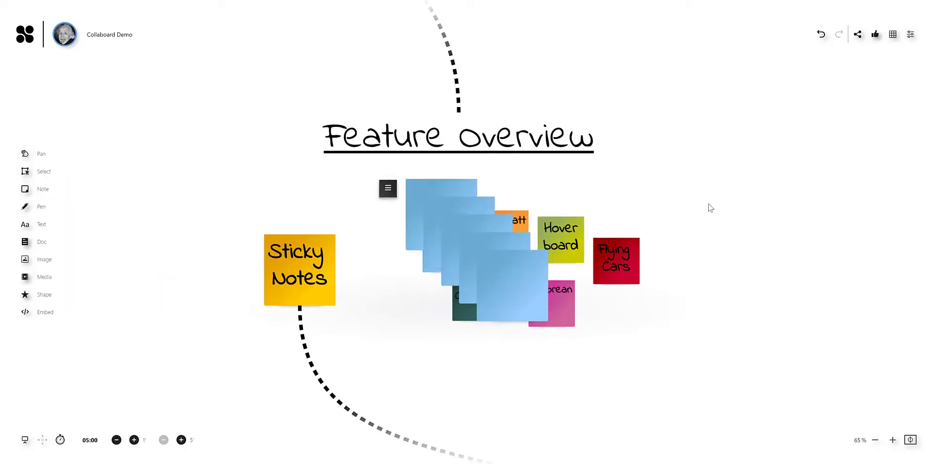
left_click_drag(506, 290, 747, 185)
left_click_drag(505, 269, 565, 411)
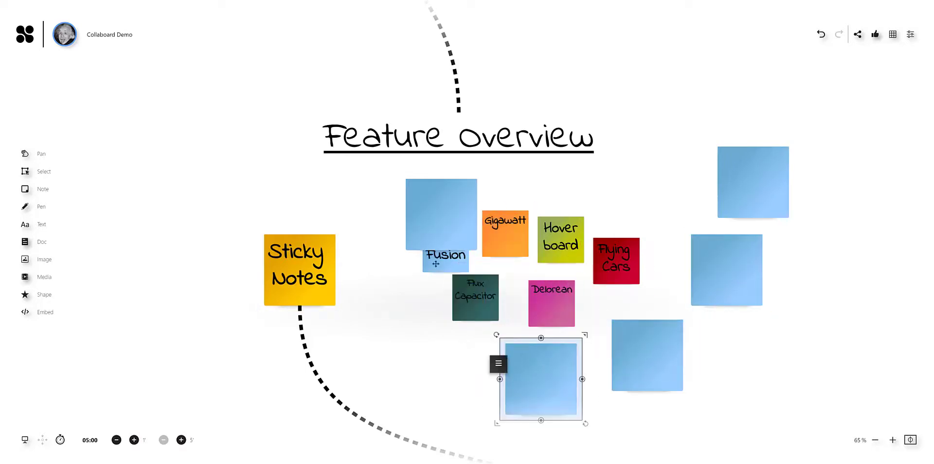
- Write "Idea" on the blue note above Mr. Fusion and format it bold, in the Kaushan Script font and orange-red
double_click(455, 218)
type("Idea")
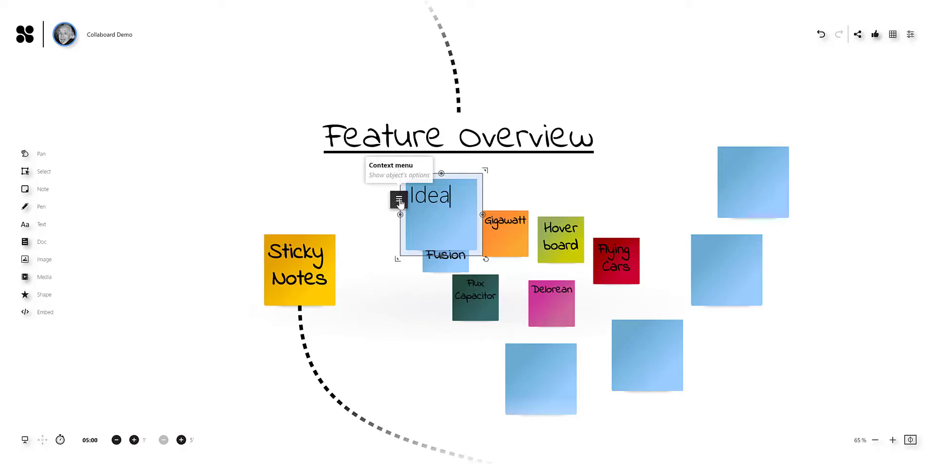
left_click(399, 200)
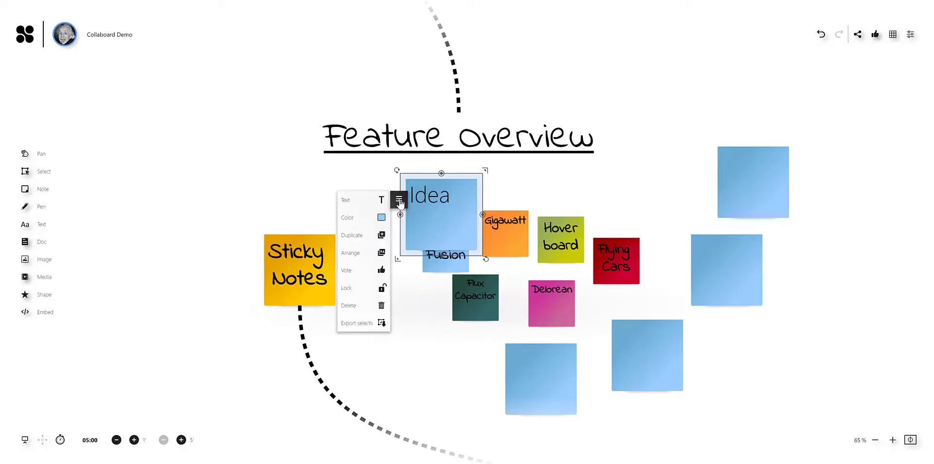
left_click(363, 199)
left_click(265, 288)
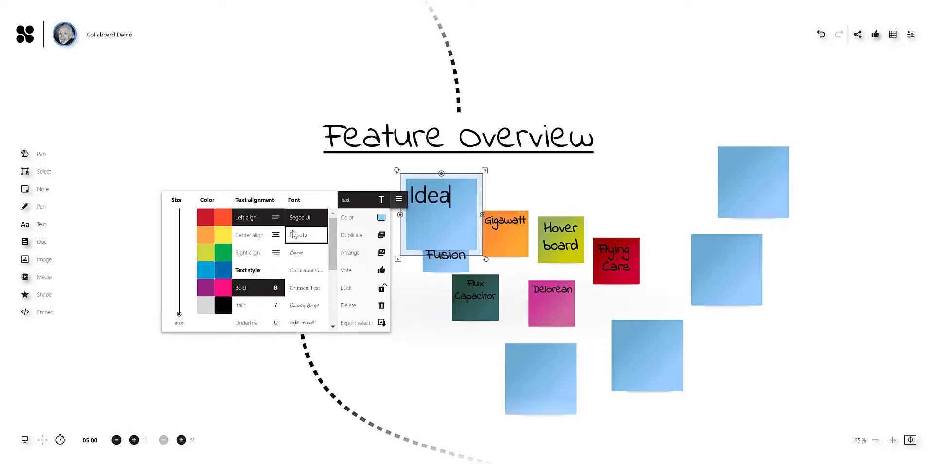
scroll(296, 253, "down", 1)
scroll(296, 255, "down", 1)
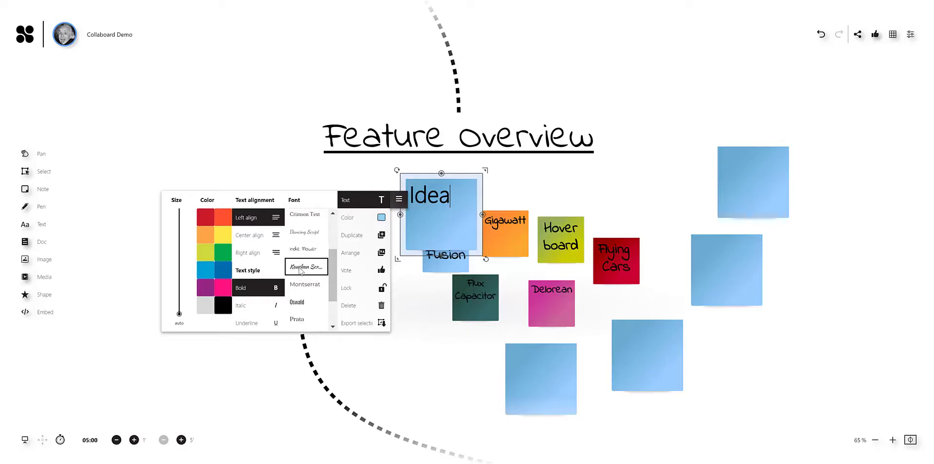
left_click(303, 267)
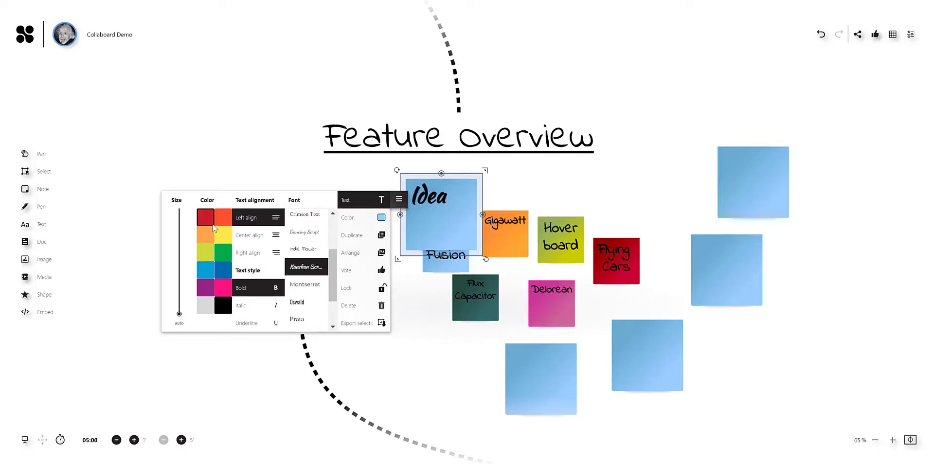
left_click(222, 220)
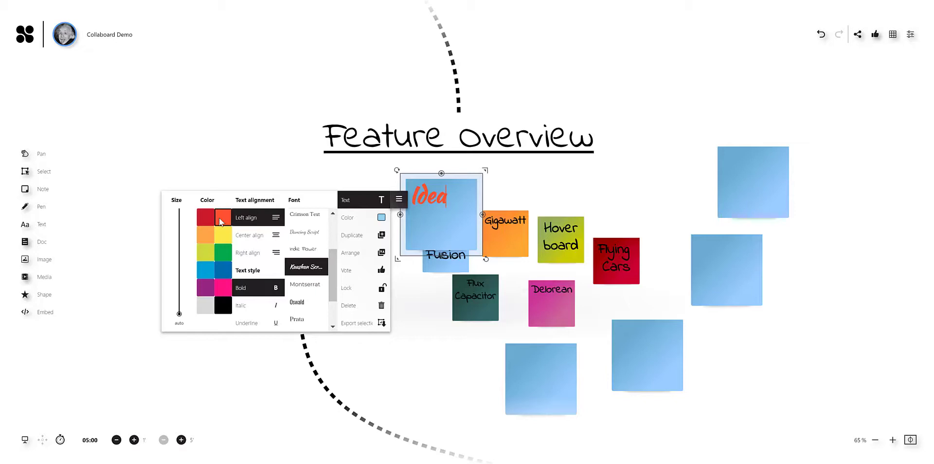
- Recolour the Idea note lime green and move it beside the topmost blank blue note
left_click(364, 219)
left_click(313, 252)
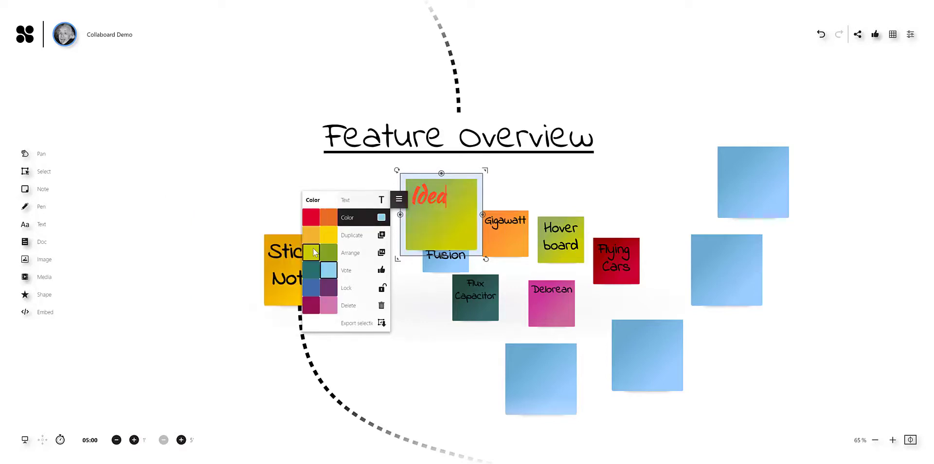
left_click(278, 174)
left_click(470, 183)
left_click_drag(470, 183, 688, 143)
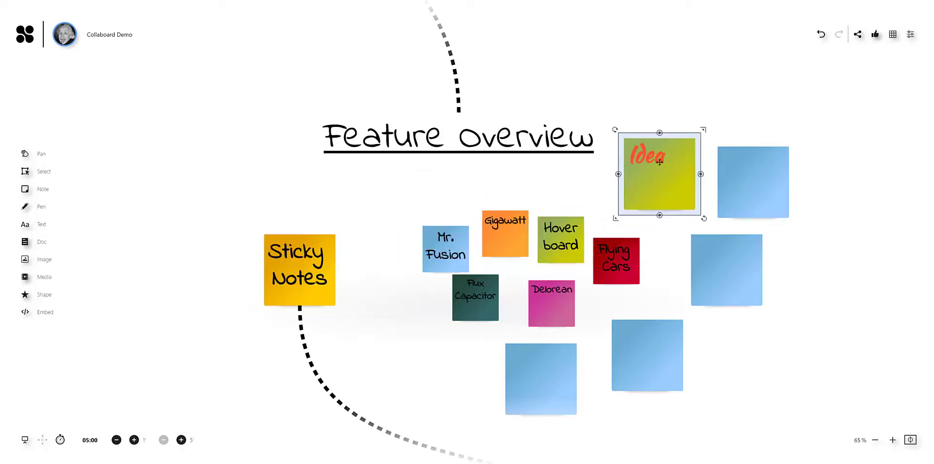
- In the Drawing & Sketching section, recolour the speech bubble's rounded black outline dark blue
left_click(379, 305)
left_click_drag(372, 294, 287, 89)
mouse_move(736, 307)
left_mouse_down()
mouse_move(638, 166)
mouse_move(597, 83)
left_mouse_up()
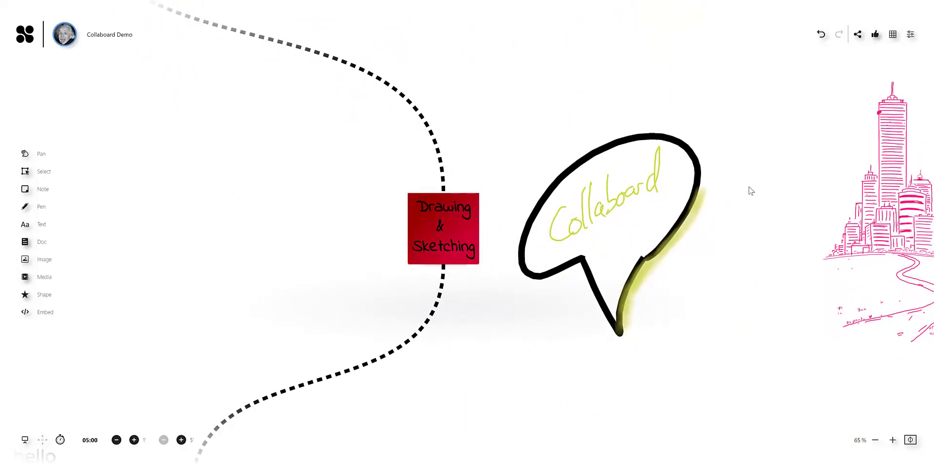
mouse_move(721, 206)
left_mouse_down()
mouse_move(653, 219)
mouse_move(636, 242)
left_mouse_up()
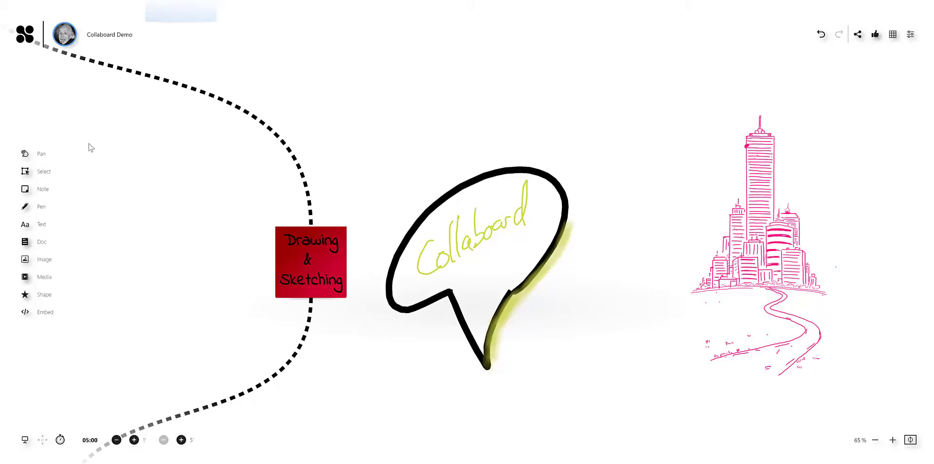
left_click(52, 208)
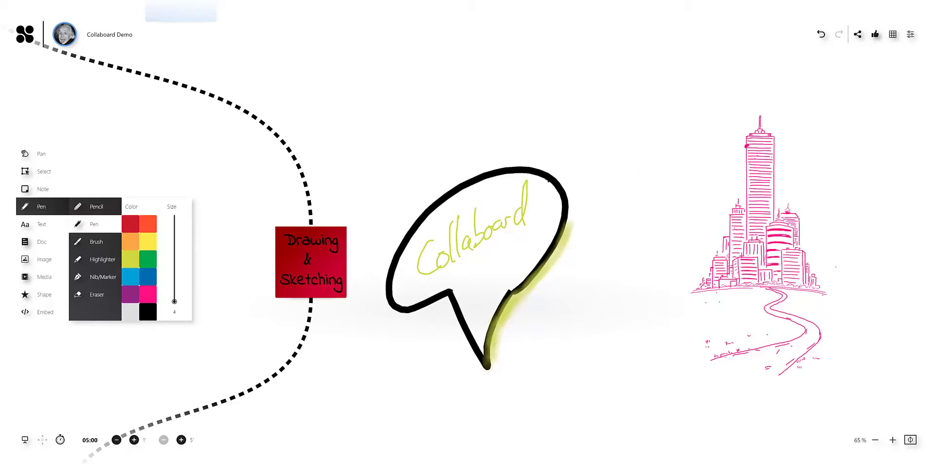
right_click(549, 180)
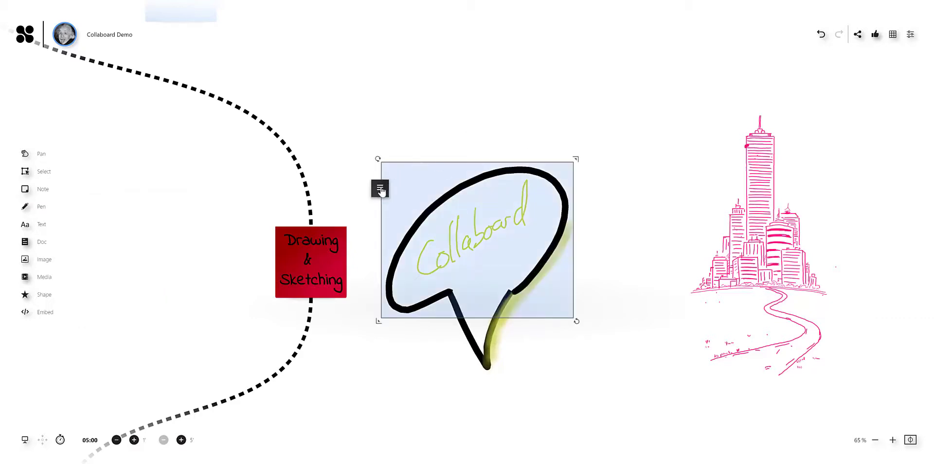
left_click(380, 190)
left_click(361, 206)
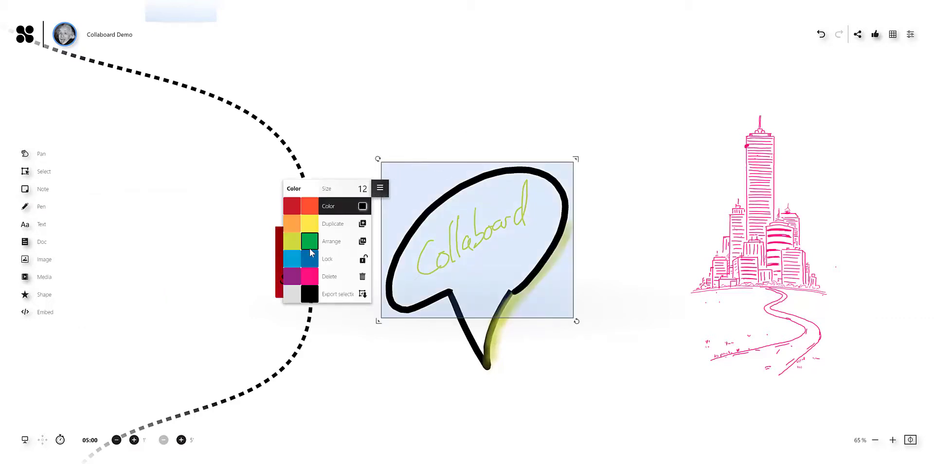
left_click(310, 258)
left_click(424, 123)
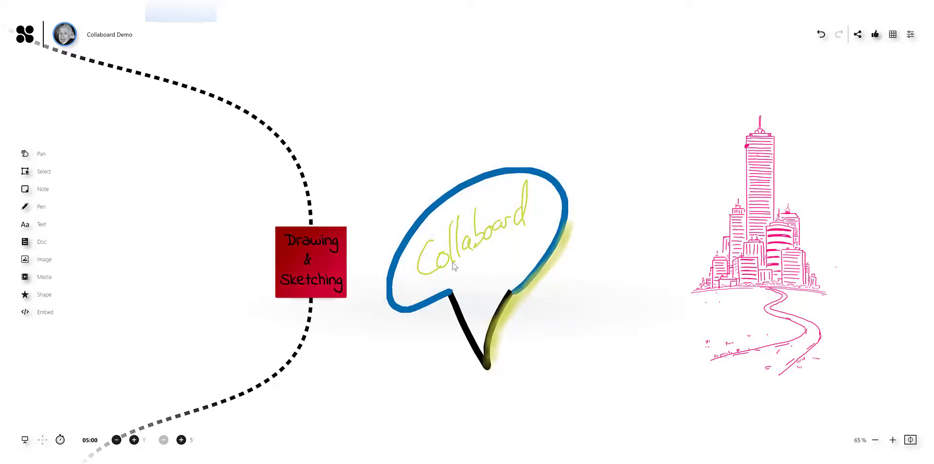
- Recolour the speech bubble's black V-shaped tail to the same dark blue as its outline
right_click(462, 307)
left_click(439, 310)
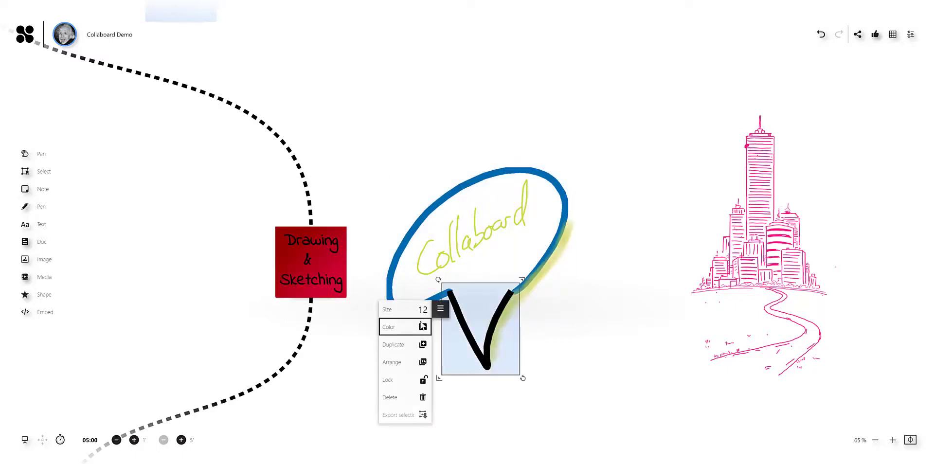
left_click(422, 326)
left_click(370, 379)
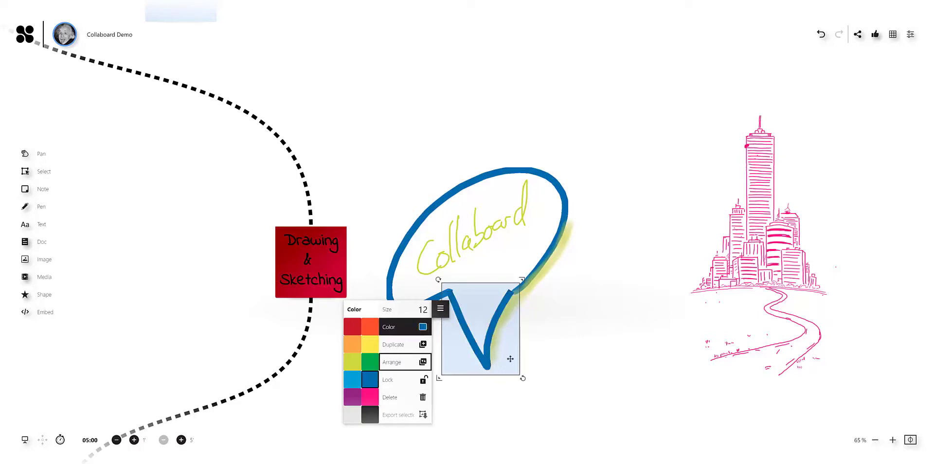
left_click(596, 344)
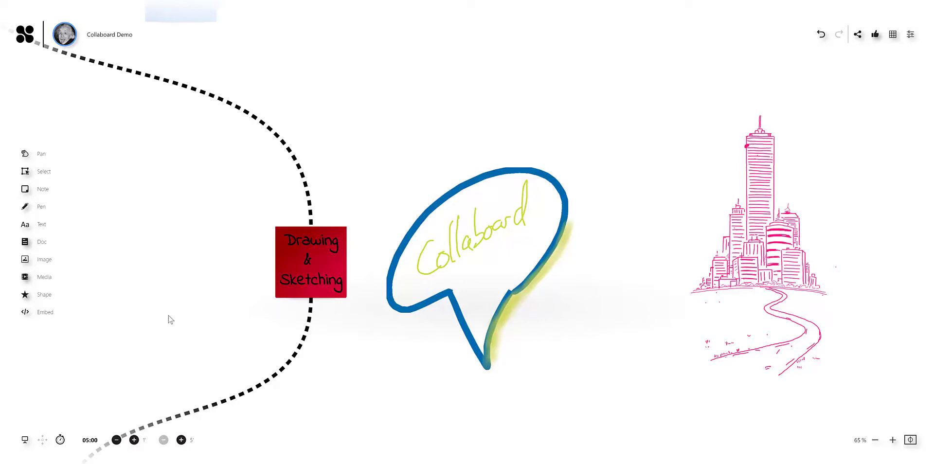
- In the Text section, add a large pink "Idea" text beside the Text note and a second text object with default wording below it
left_click_drag(192, 309, 463, 73)
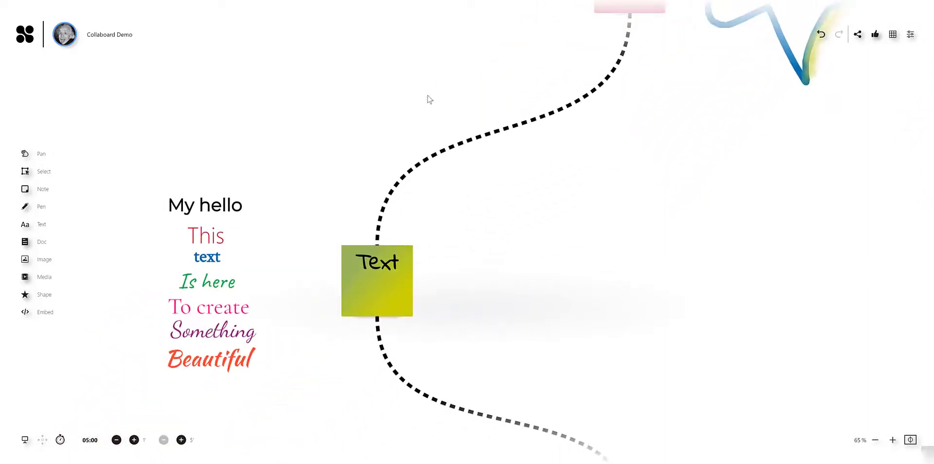
left_click_drag(355, 146, 447, 92)
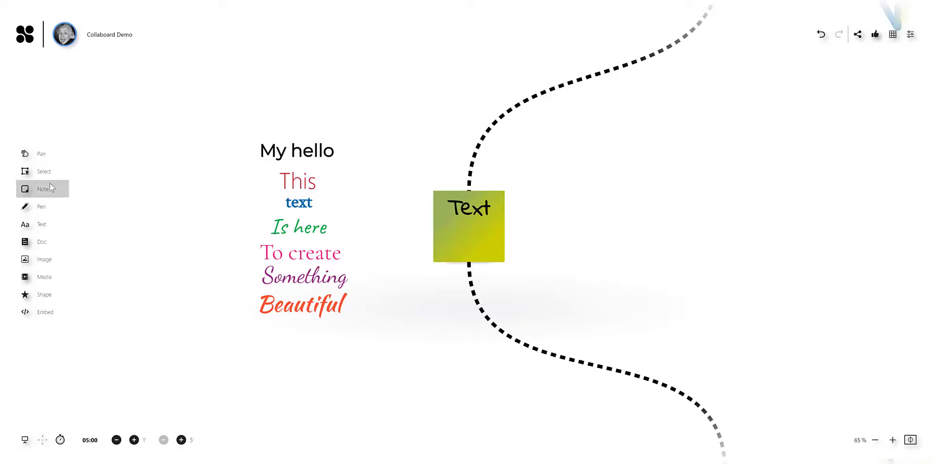
left_click(44, 224)
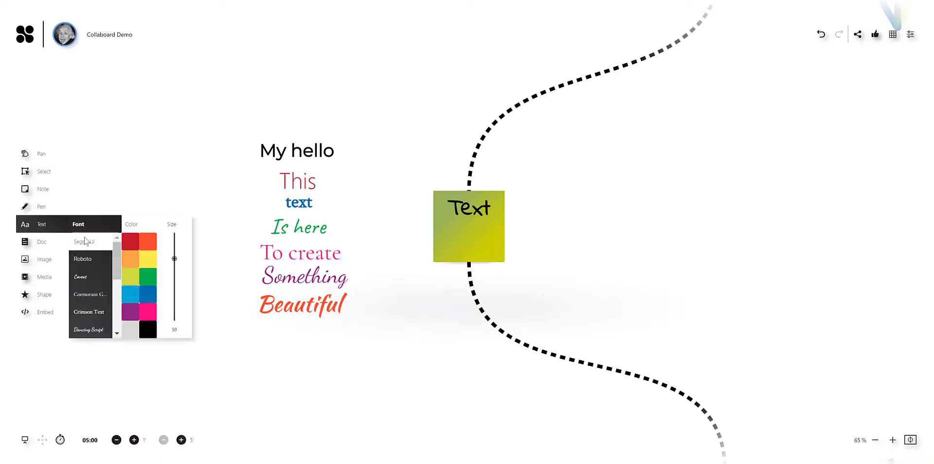
left_click(142, 309)
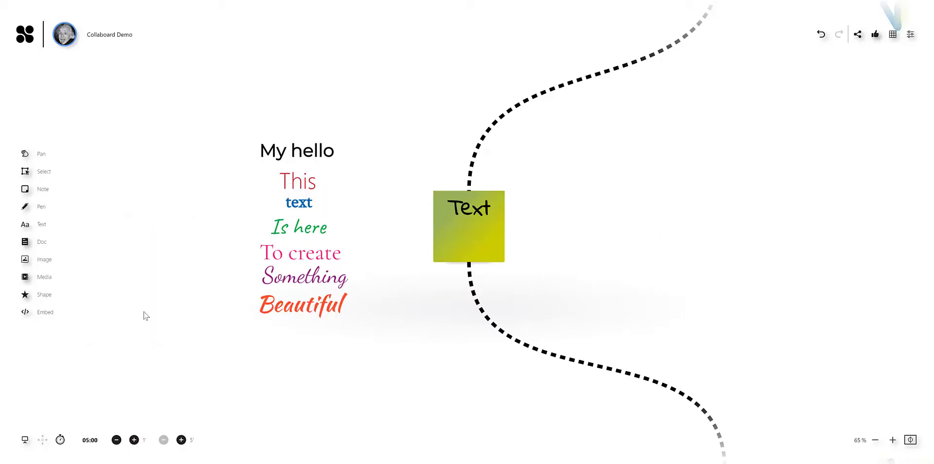
type("Idea")
left_click_drag(455, 181, 719, 107)
left_click_drag(659, 150, 678, 140)
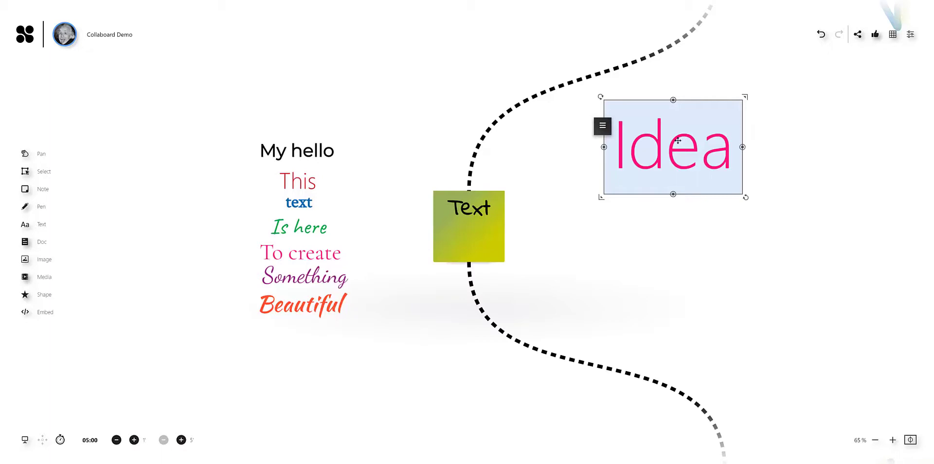
double_click(669, 251)
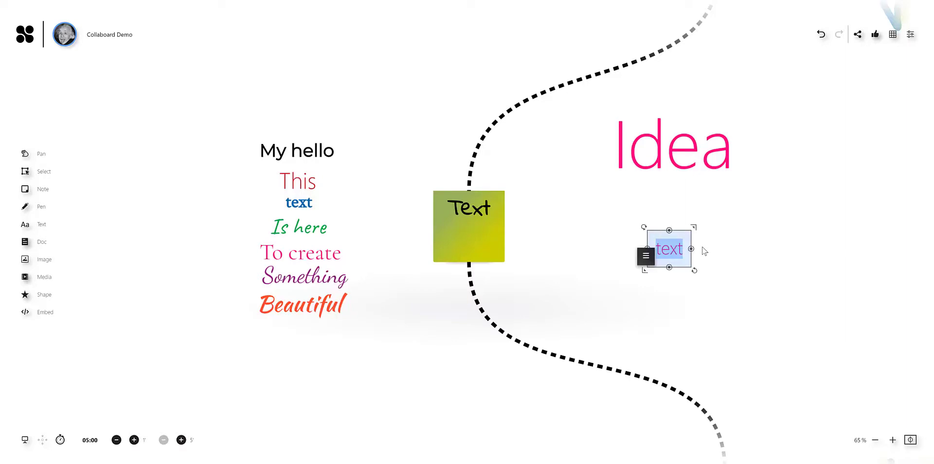
left_click(745, 367)
- In the Images section, insert a web-searched photo of a dark-suited man with glasses and place it in the blank area beside the winter landscape
left_click_drag(743, 365, 716, 266)
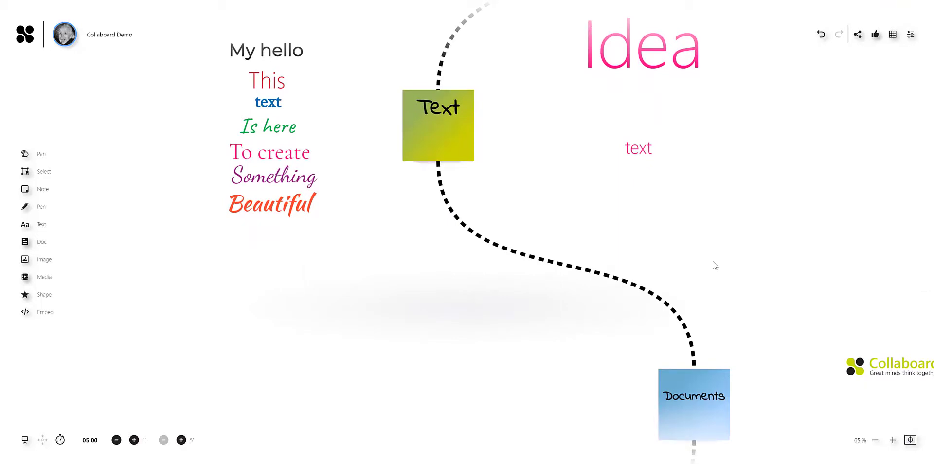
left_click_drag(743, 275, 535, 166)
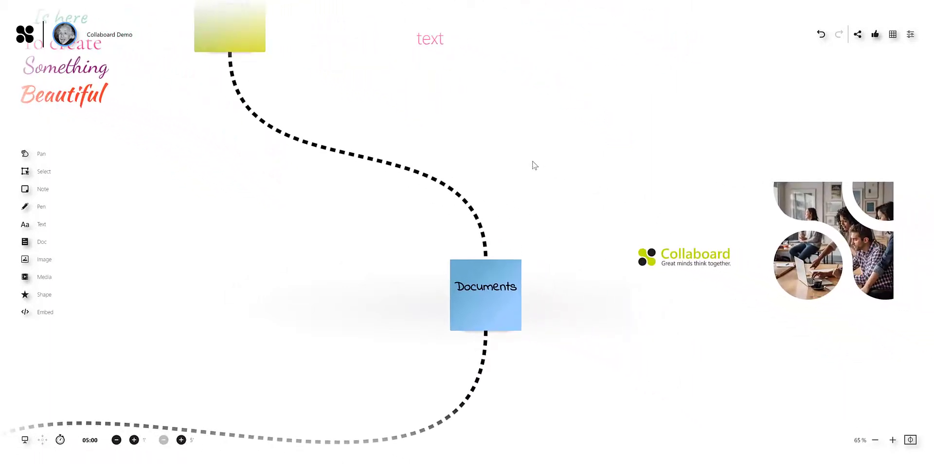
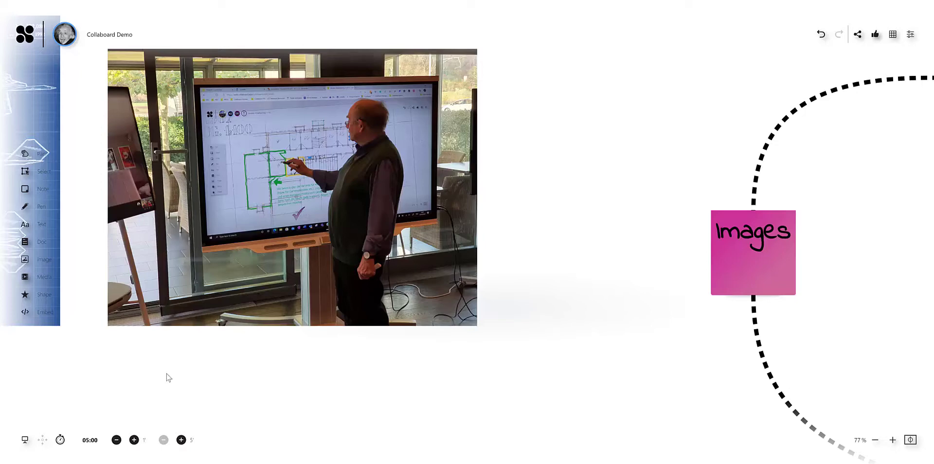
scroll(166, 378, "down", 2)
scroll(166, 373, "down", 1)
left_click_drag(223, 372, 569, 347)
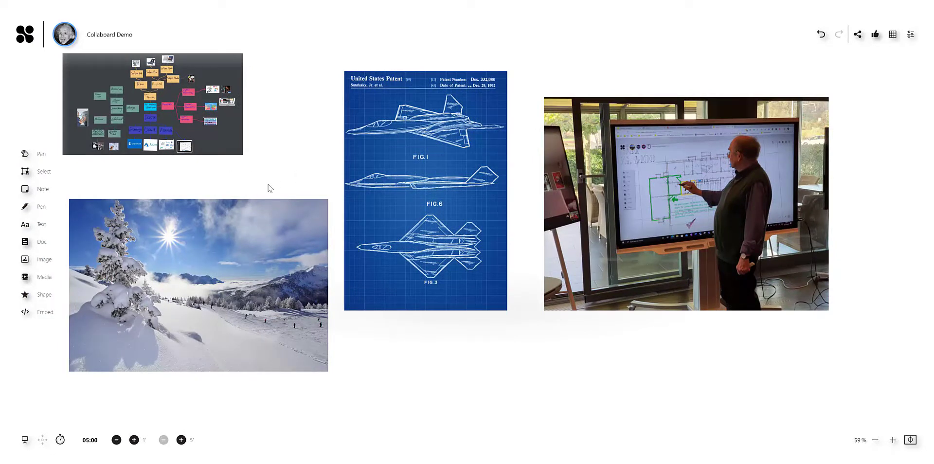
left_click_drag(270, 189, 678, 158)
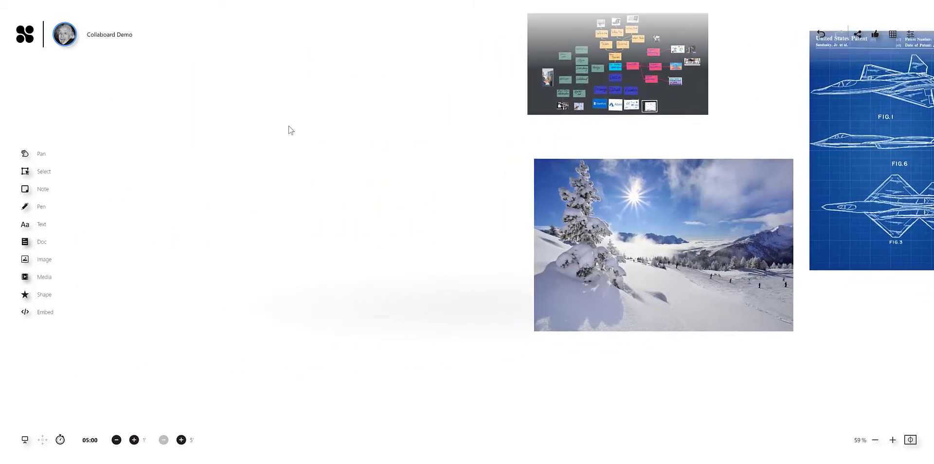
left_click(42, 259)
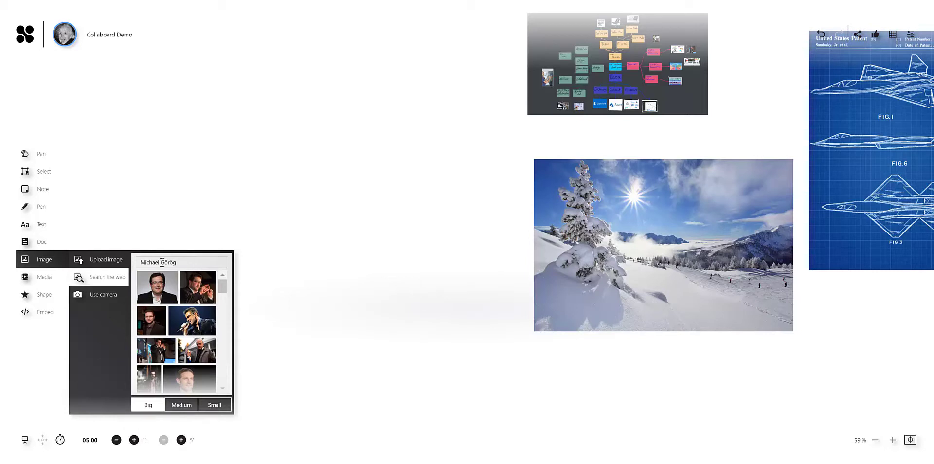
left_click(195, 285)
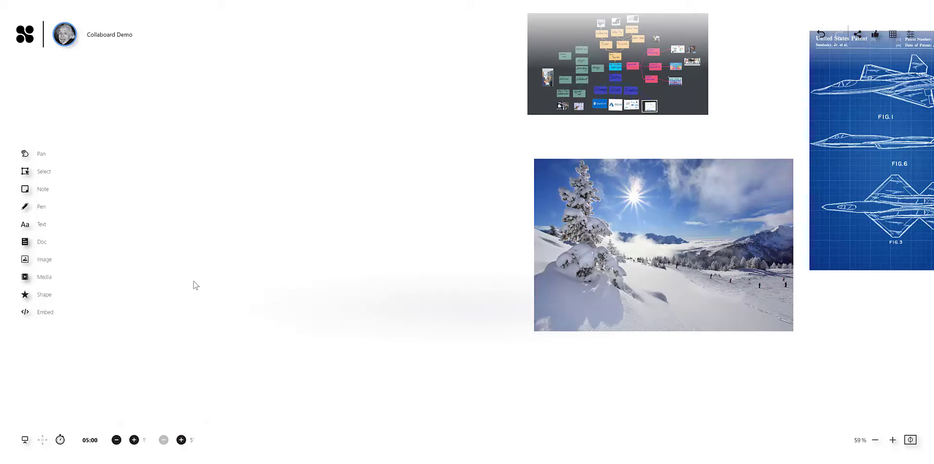
left_click_drag(493, 201, 432, 148)
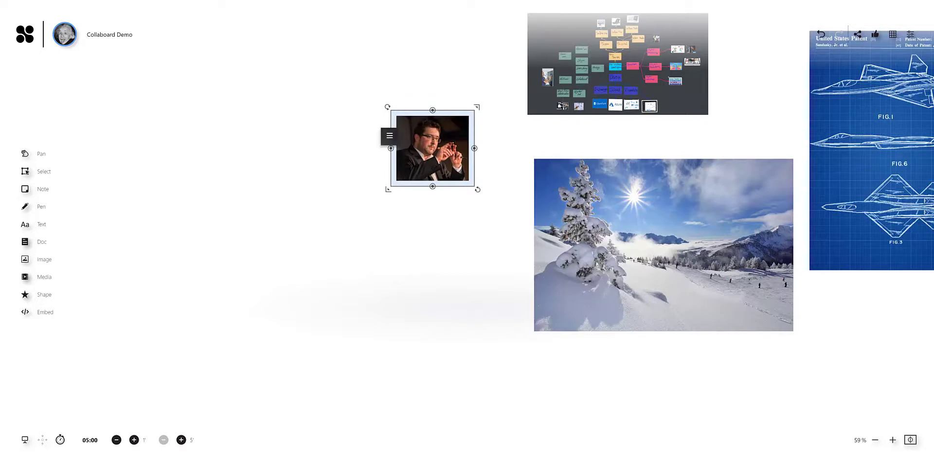
left_click(65, 261)
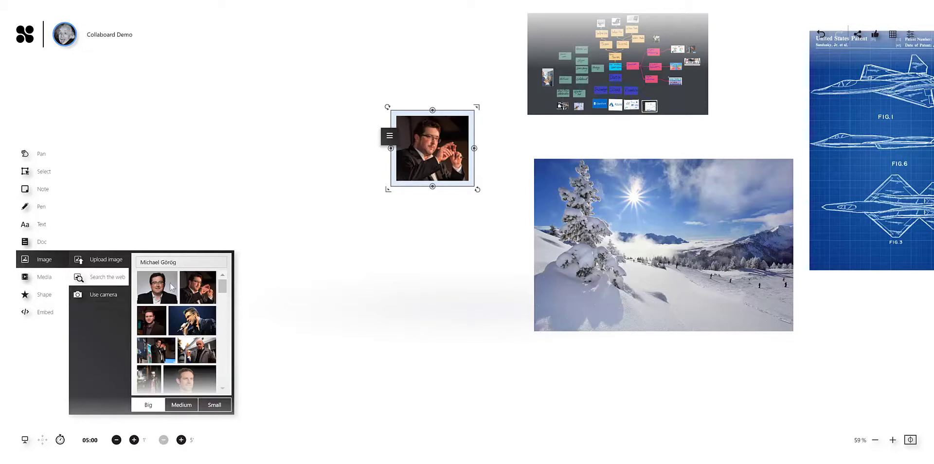
left_click(325, 267)
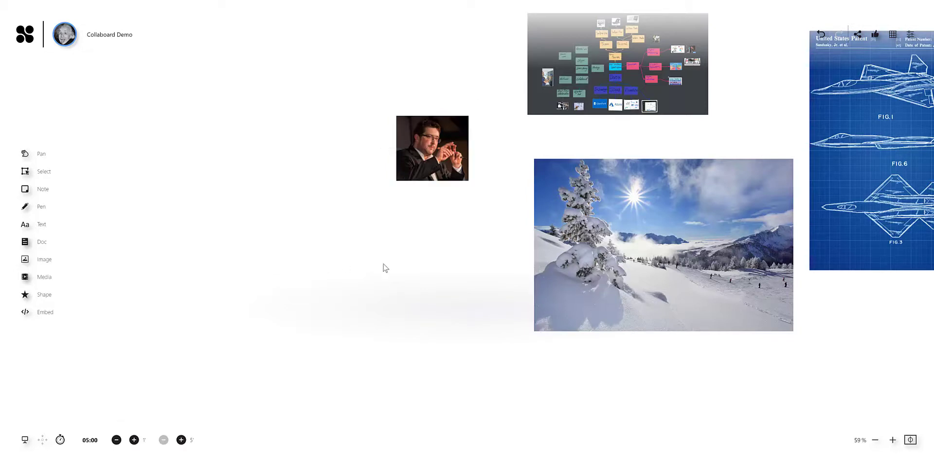
- In the Video section, enlarge the pen-on-tablet video and play it with the sound muted
scroll(386, 268, "down", 2)
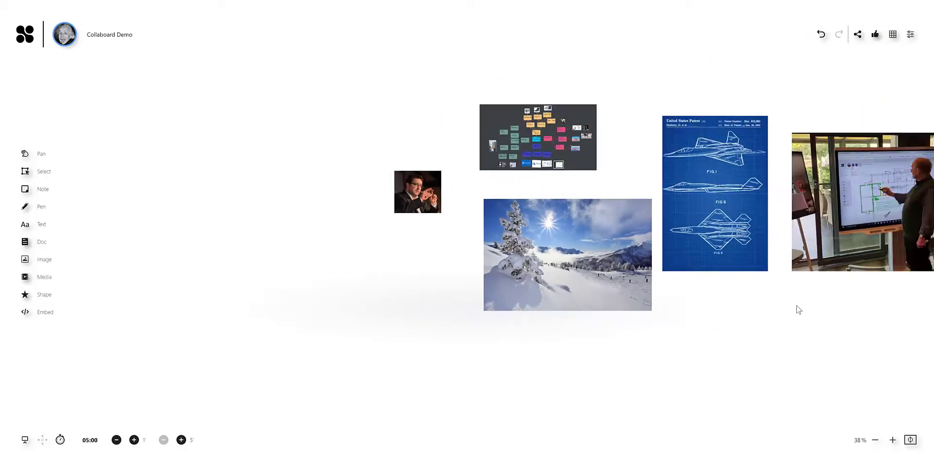
left_click_drag(798, 310, 536, 291)
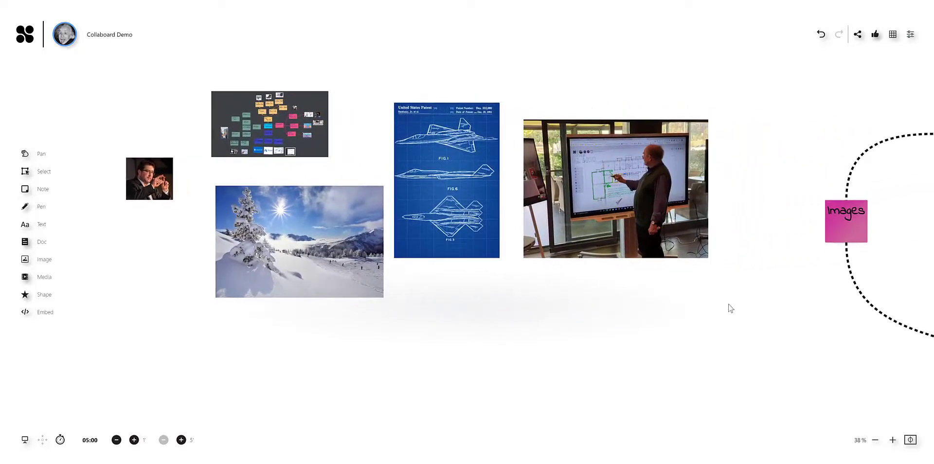
left_click_drag(731, 308, 524, 286)
scroll(656, 336, "up", 1)
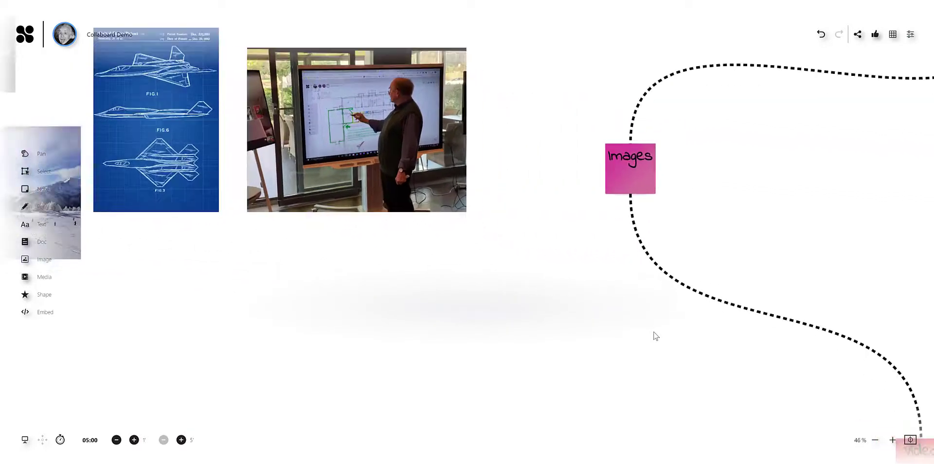
scroll(656, 336, "up", 1)
left_click_drag(696, 359, 564, 248)
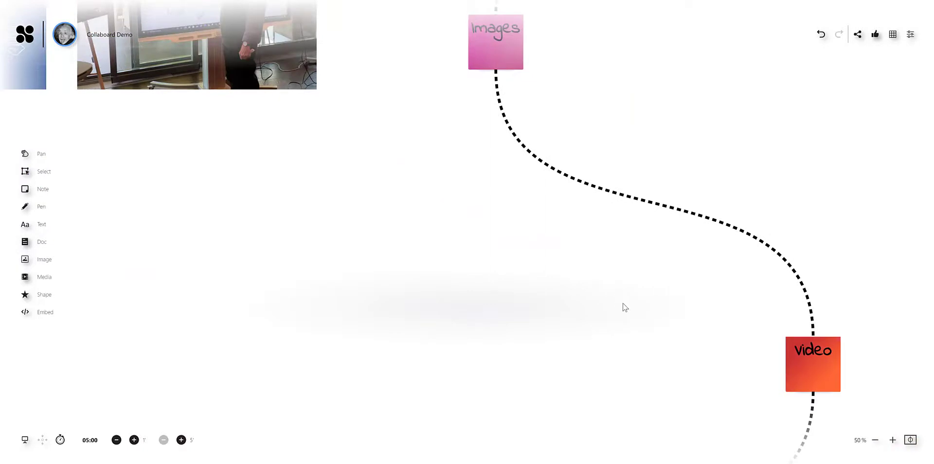
scroll(625, 307, "up", 2)
left_click_drag(646, 319, 528, 263)
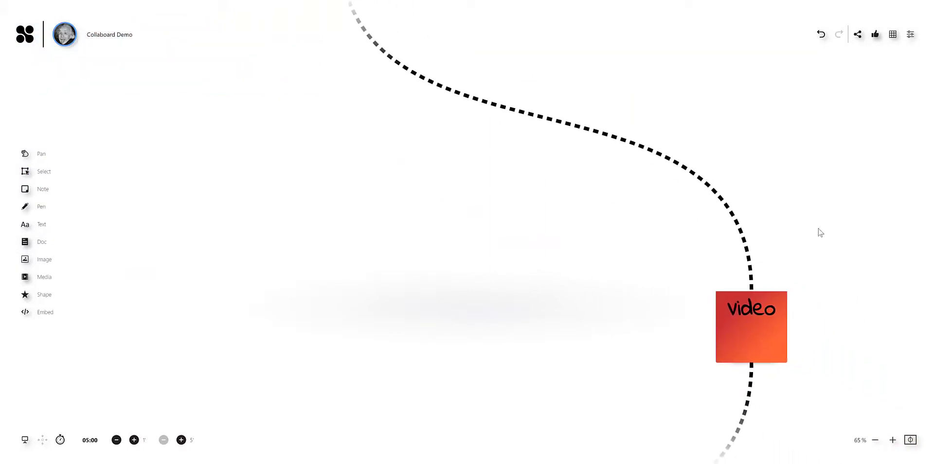
left_click_drag(828, 231, 607, 198)
scroll(672, 248, "down", 2)
left_click_drag(789, 291, 626, 227)
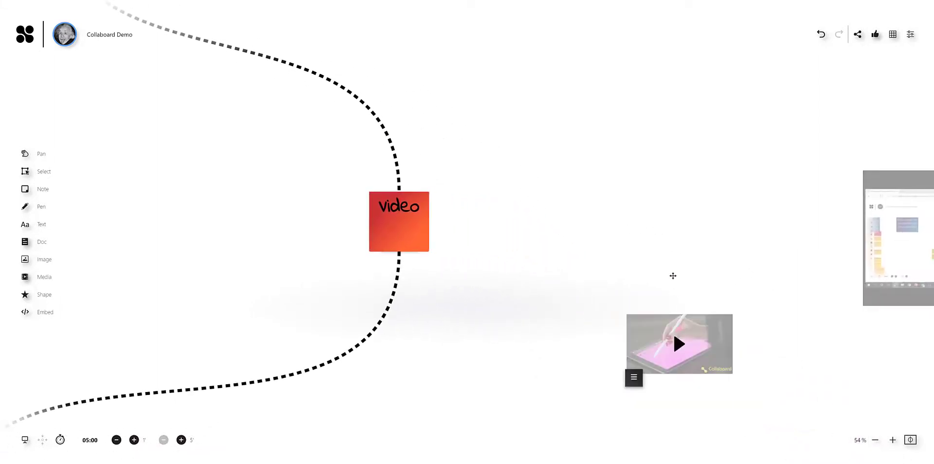
left_click_drag(776, 284, 631, 283)
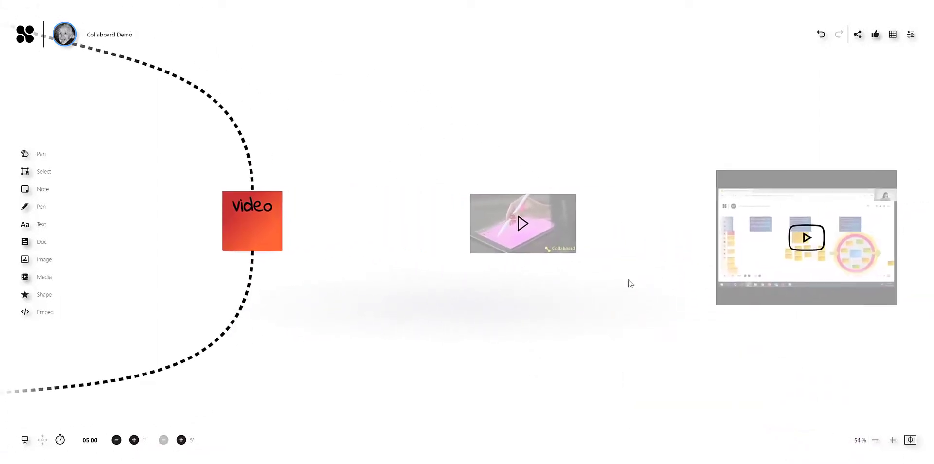
left_click(550, 244)
left_click_drag(580, 187, 629, 125)
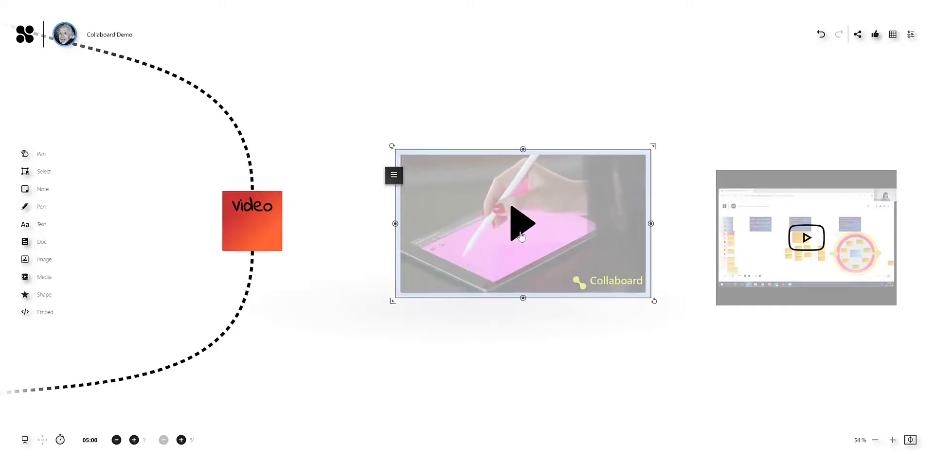
left_click(521, 236)
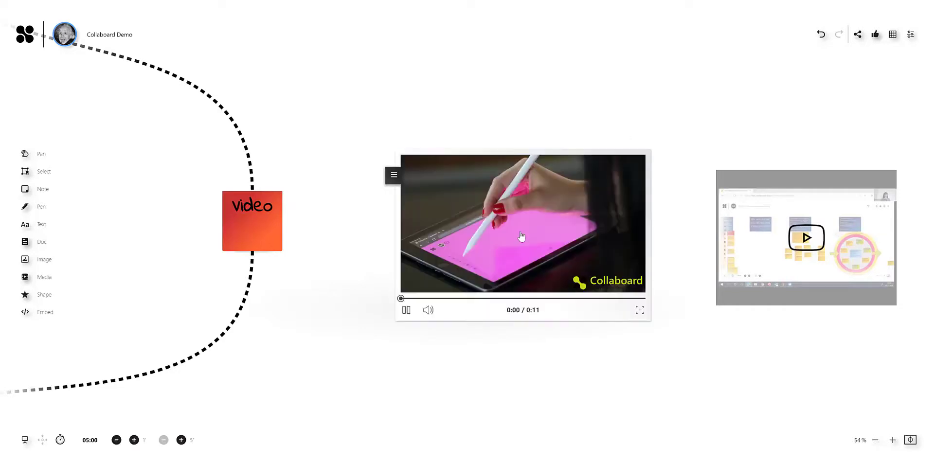
left_click(429, 312)
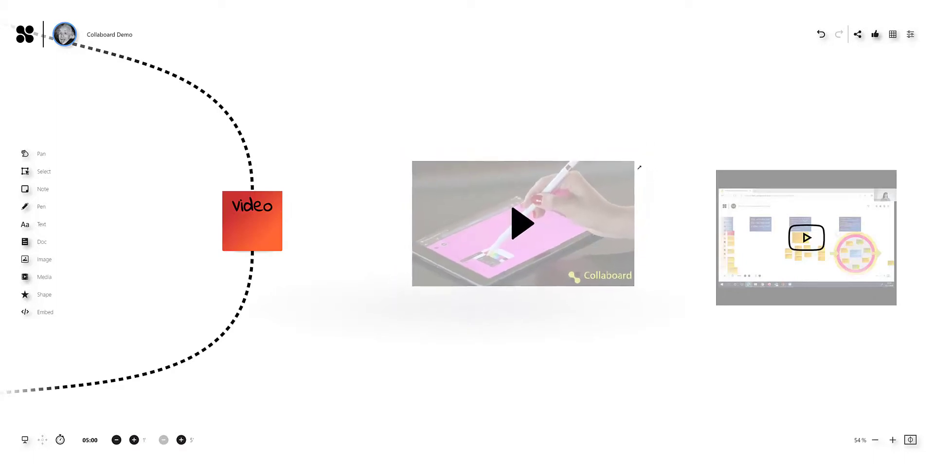
- Shrink the pen-on-tablet video and move it higher, and place the whiteboard YouTube video beneath it
left_click(556, 222)
left_click_drag(555, 223, 496, 86)
left_click_drag(734, 213, 436, 211)
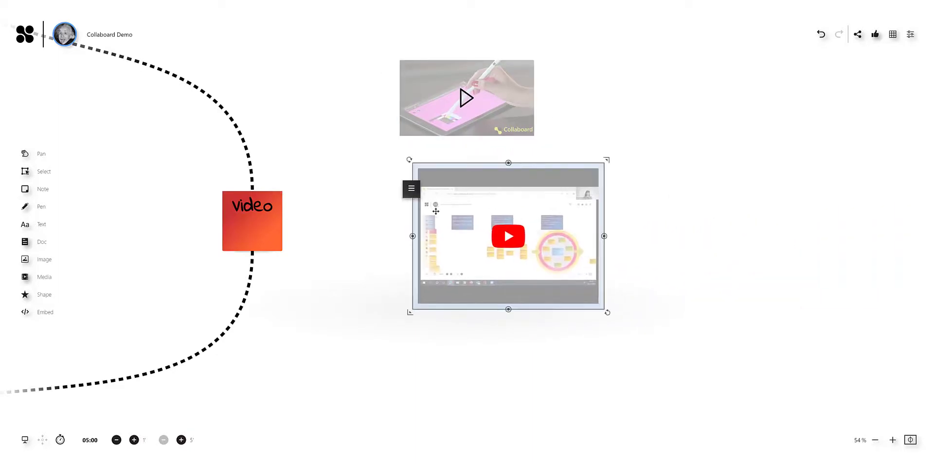
left_click(344, 199)
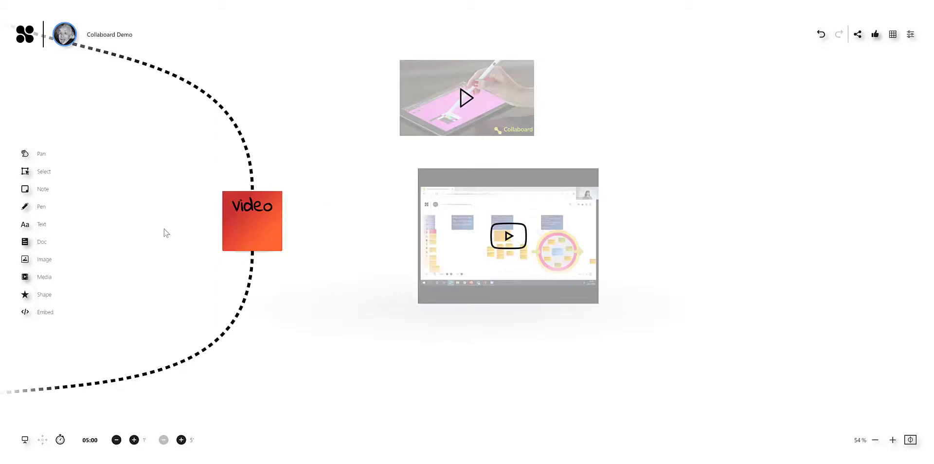
- Search the web for "Collaboard" videos and insert "Collaboard - Great minds think together" on the board
left_click(40, 277)
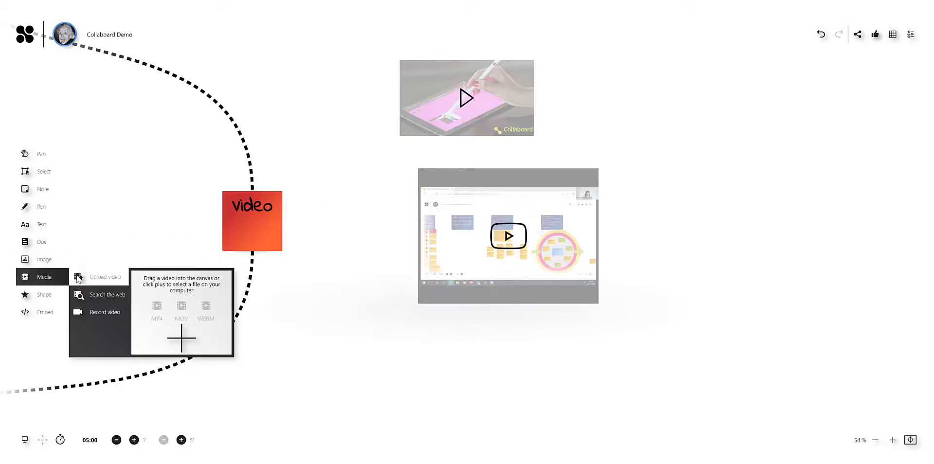
left_click(101, 289)
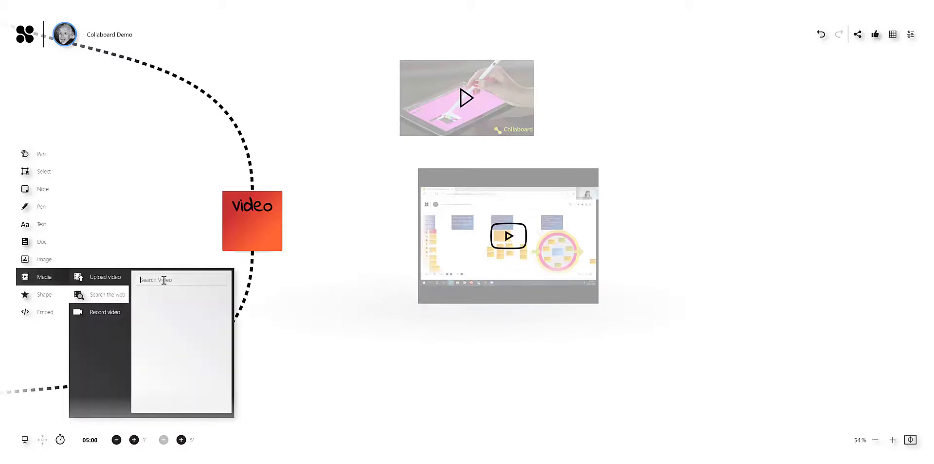
type("Collaboard")
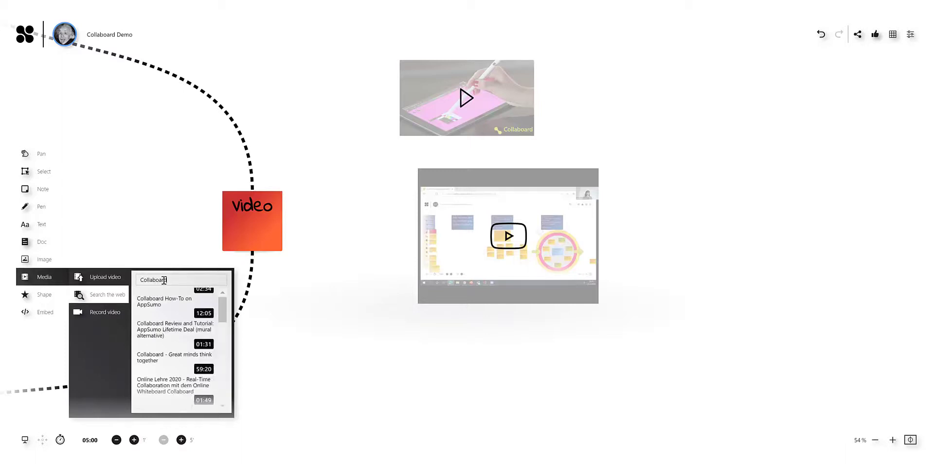
scroll(165, 297, "down", 5)
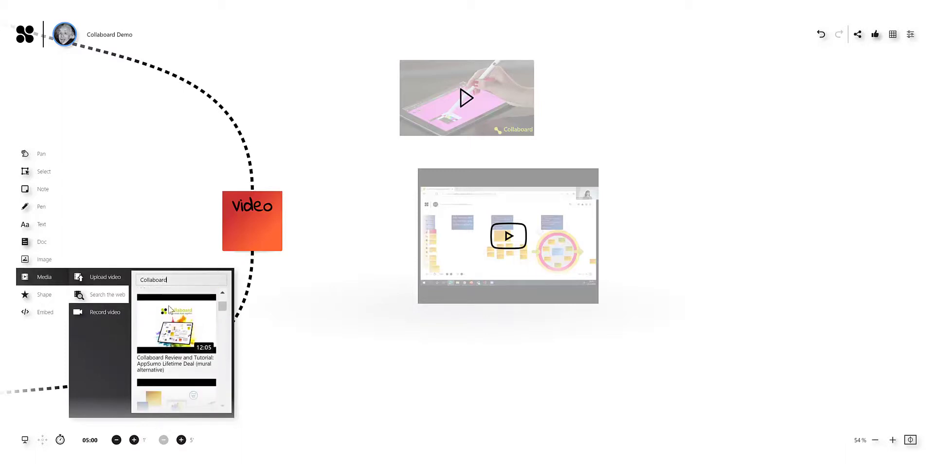
left_click(170, 311)
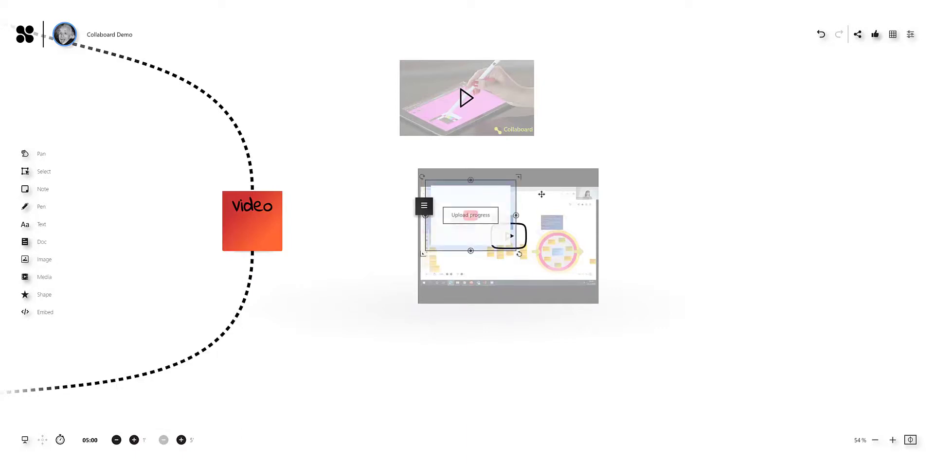
- Move the older YouTube video far aside and enlarge the inserted "Great minds think together" video
left_click_drag(565, 229, 903, 202)
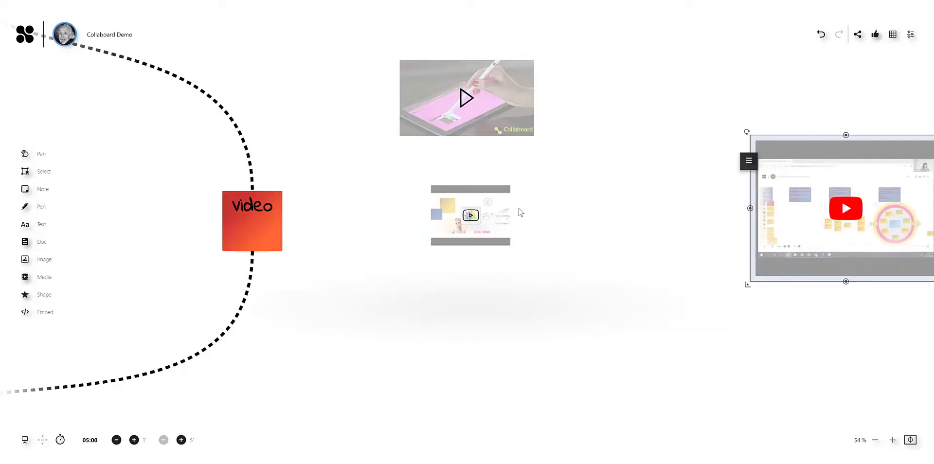
left_click(503, 203)
left_click_drag(503, 204, 591, 148)
left_click_drag(552, 197, 562, 156)
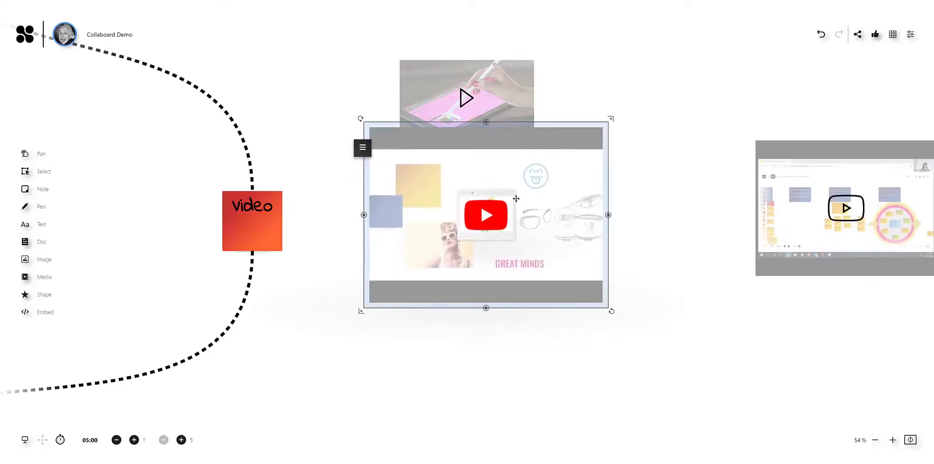
- Play the "Great minds think together" video in its overlay player, mute it, and close the player
left_click(470, 225)
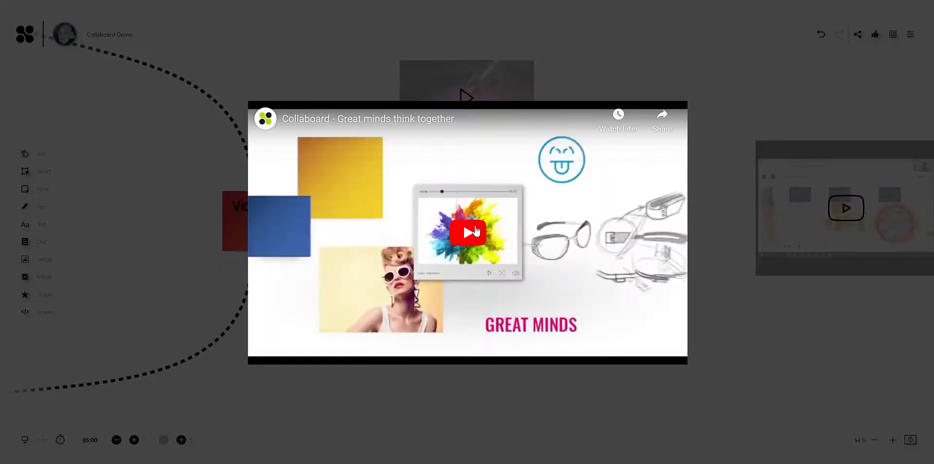
left_click(476, 231)
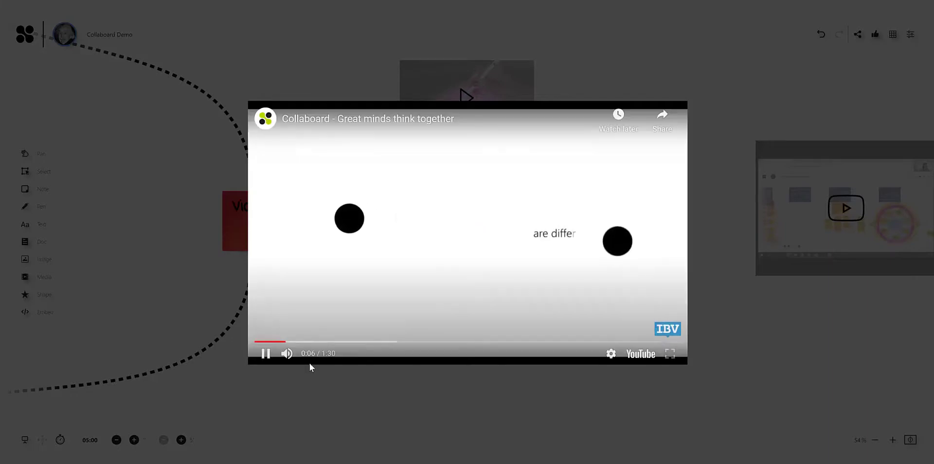
left_click(287, 354)
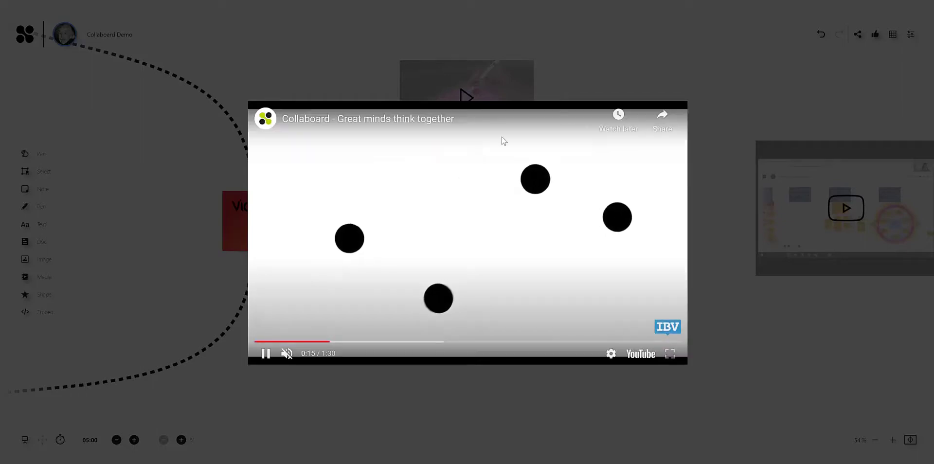
left_click(650, 49)
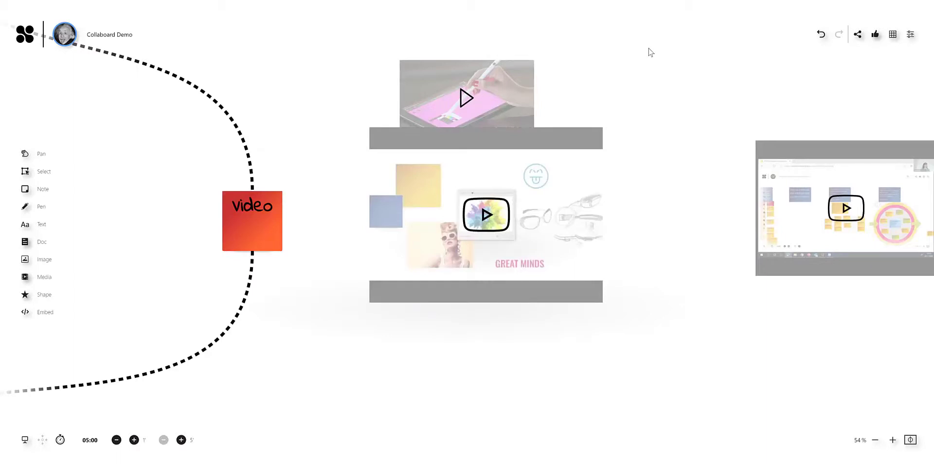
left_click(49, 273)
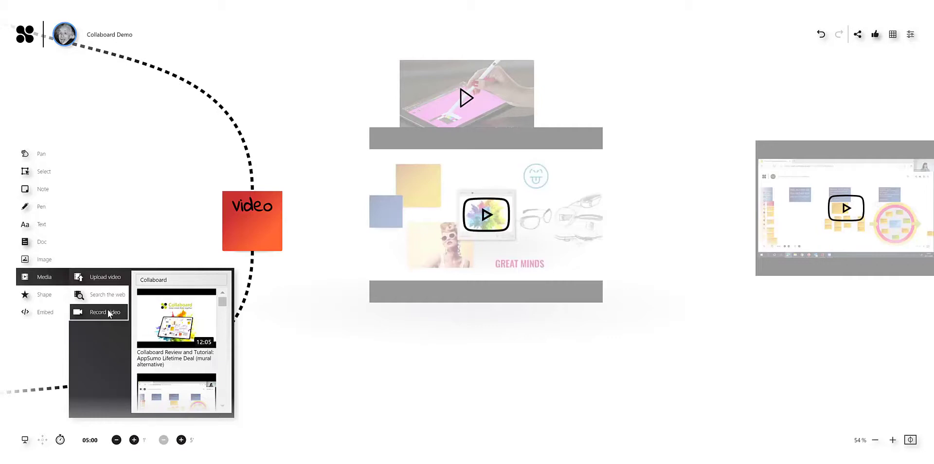
left_click(320, 317)
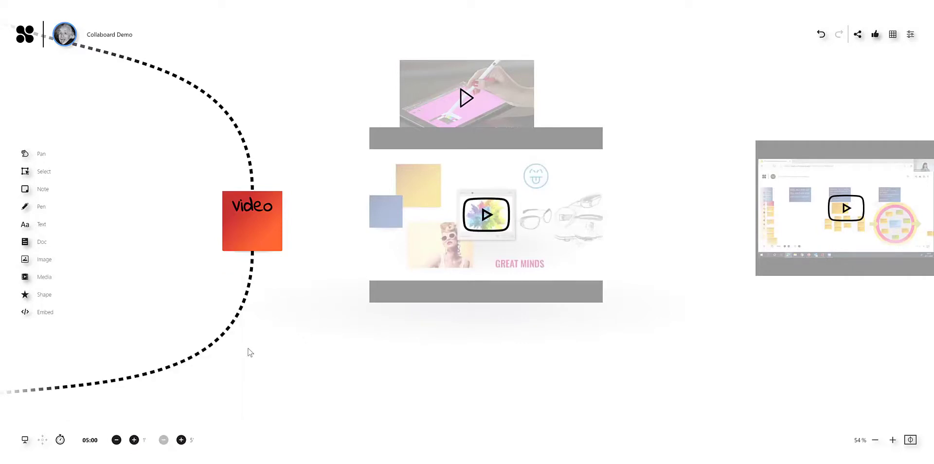
- In the Shapes section, add a basic heart shape, place it below the helicopter and hand, and enlarge it
left_click_drag(250, 353, 533, 227)
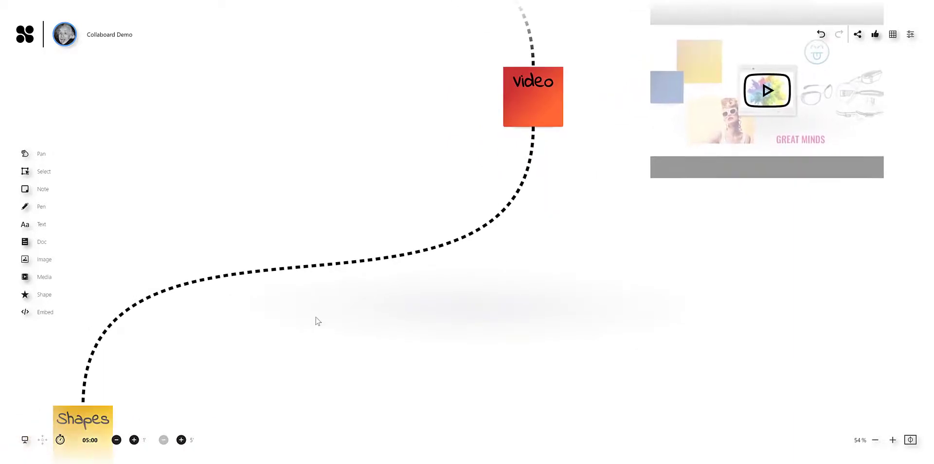
left_click_drag(296, 331, 467, 237)
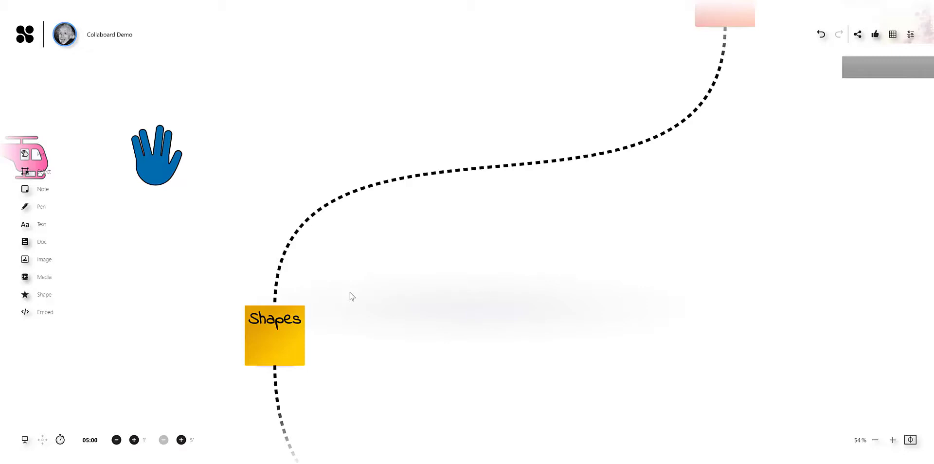
left_click_drag(352, 297, 562, 277)
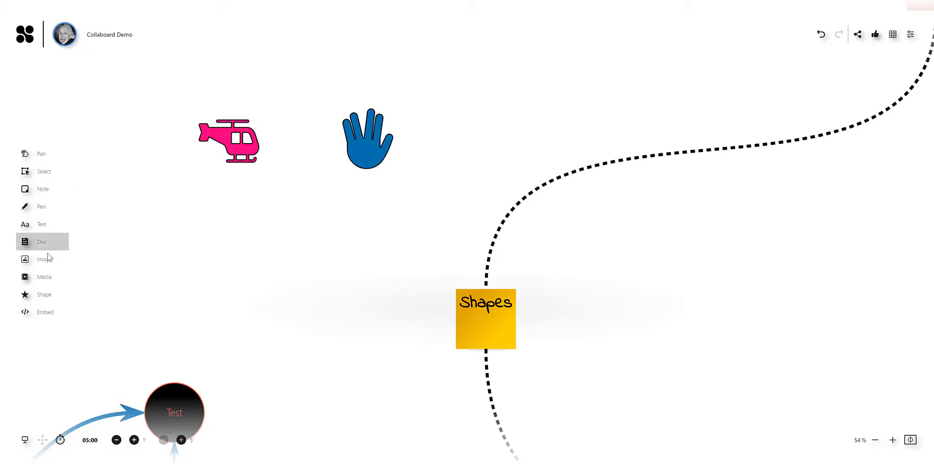
left_click(44, 295)
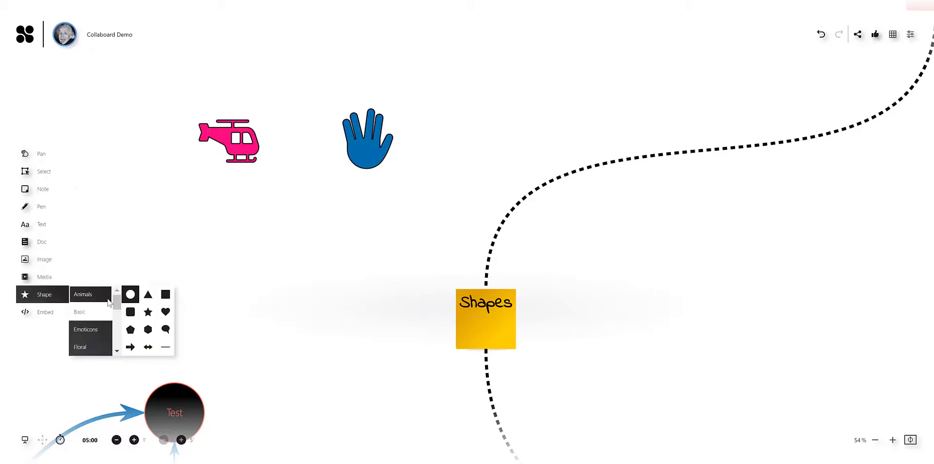
left_click(165, 311)
left_click_drag(438, 249, 250, 235)
left_click_drag(317, 215, 343, 206)
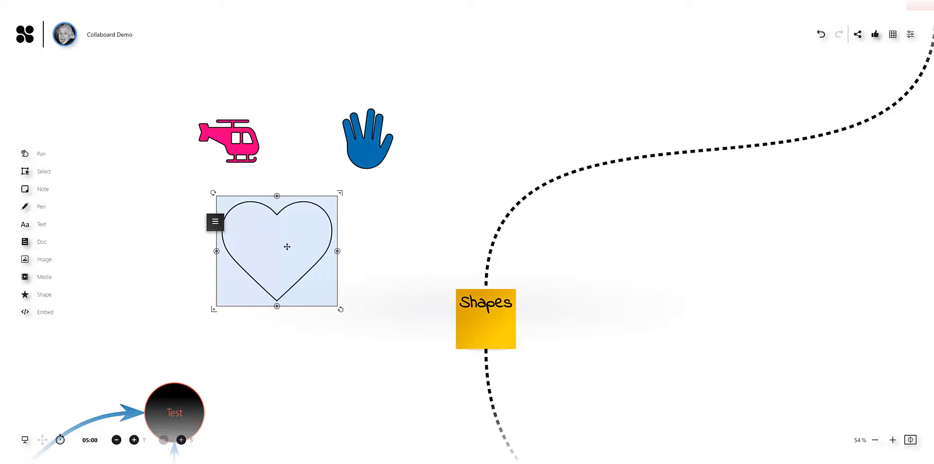
- Label the heart shape with the text "Collaboard"
double_click(287, 246)
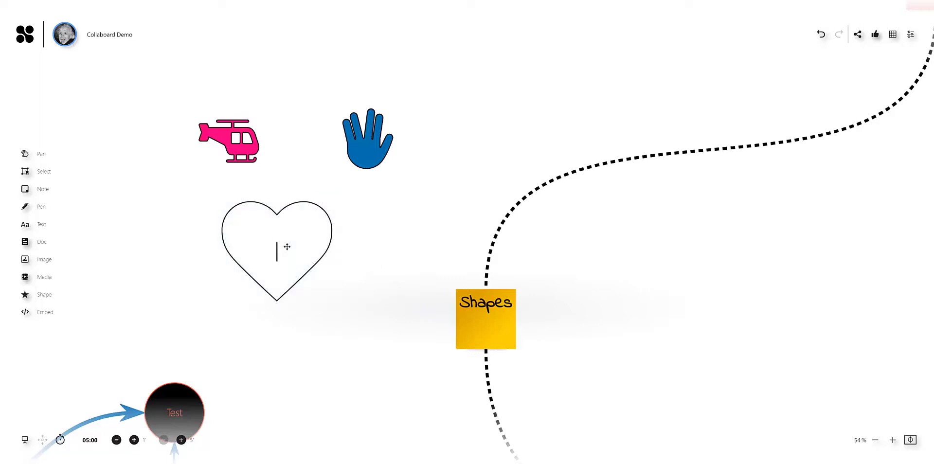
type("Collaboard")
left_click(326, 288)
- Fill the Collaboard heart with dark red and set its border thickness to 7
left_click(214, 222)
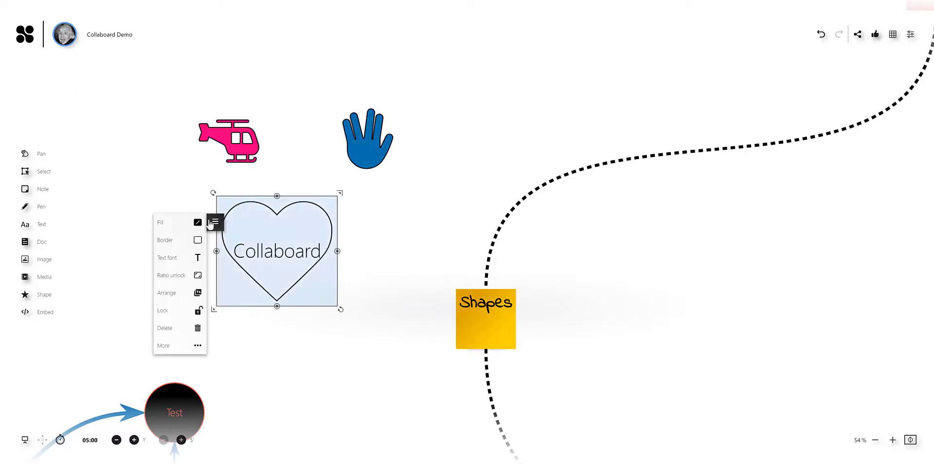
left_click(196, 223)
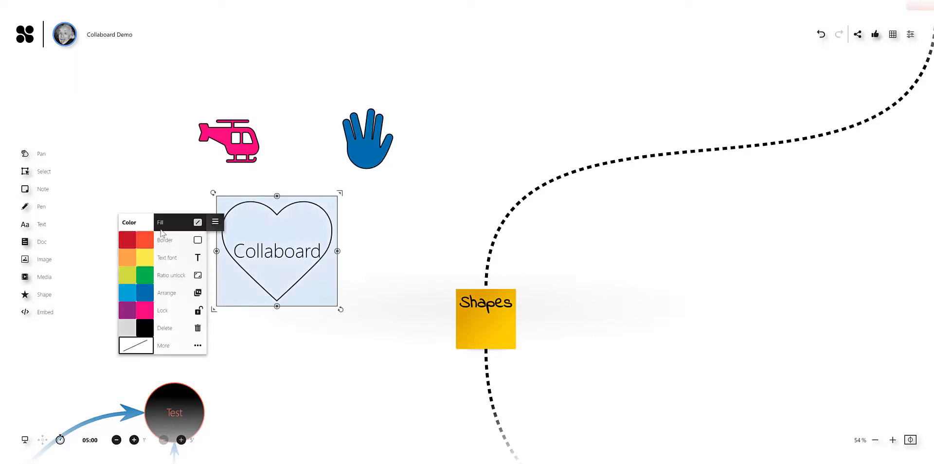
left_click(127, 239)
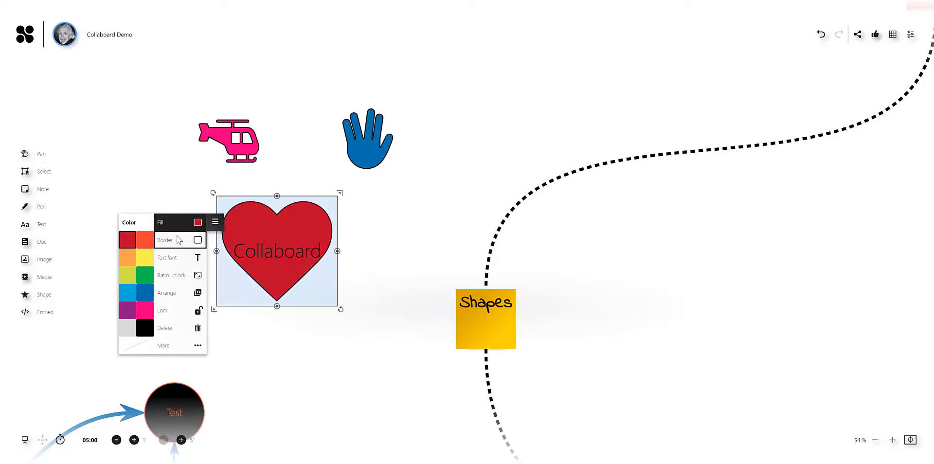
left_click(179, 239)
left_click_drag(102, 323, 104, 292)
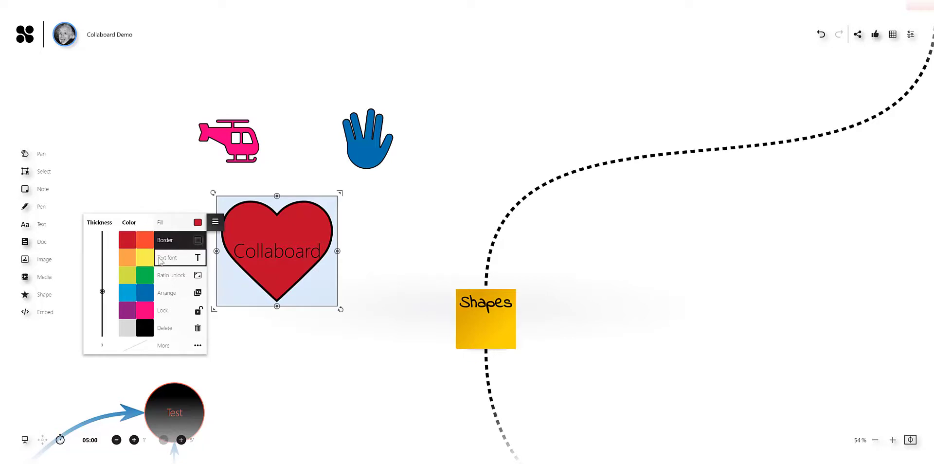
- Change the font of the heart's label to Dancing Script
left_click(161, 260)
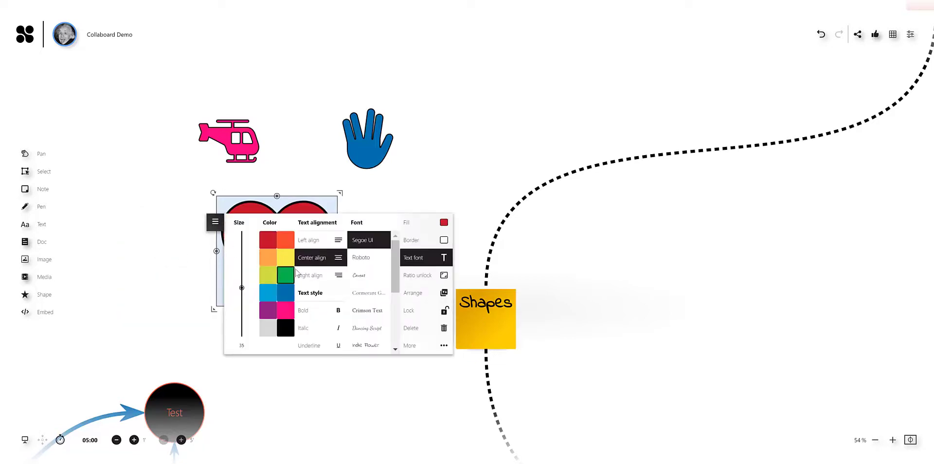
scroll(377, 284, "down", 1)
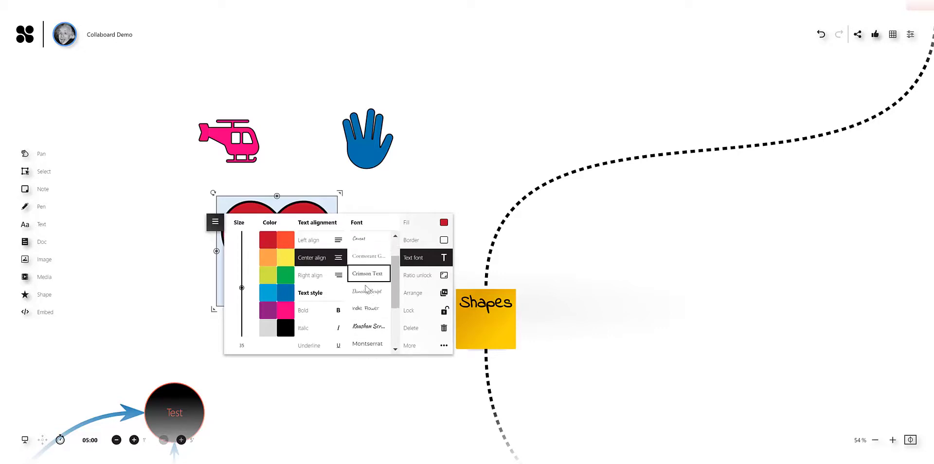
left_click(367, 291)
left_click(167, 214)
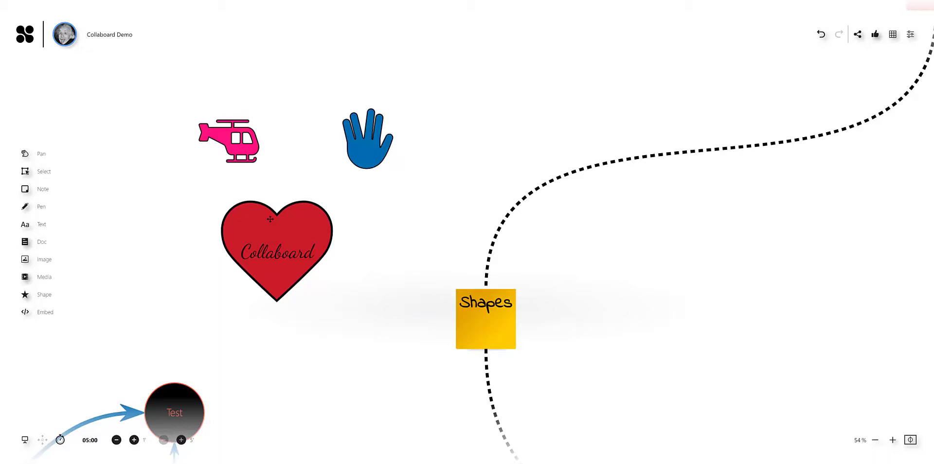
left_click(39, 294)
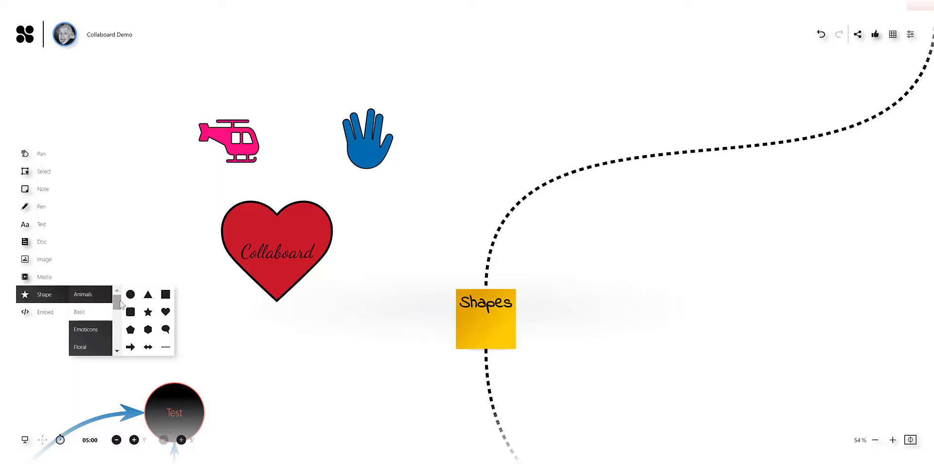
left_click(136, 234)
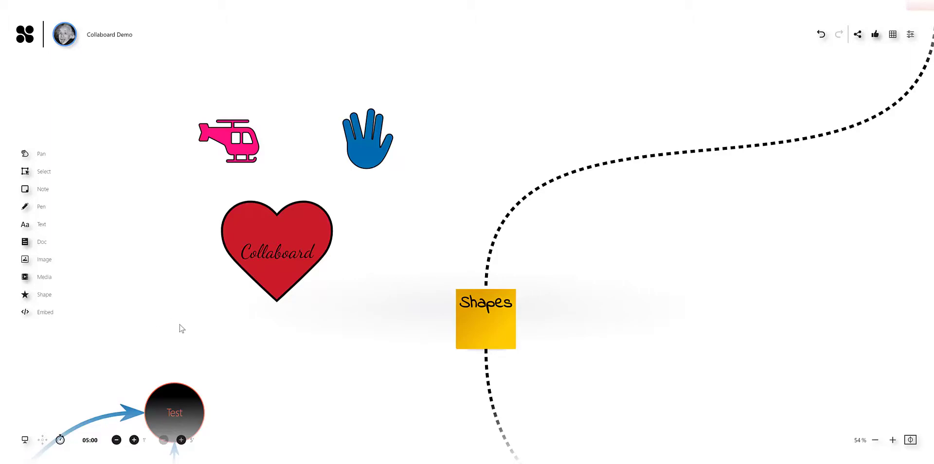
- Move the Mind-Map circle slightly closer to the idea texts, keeping its connectors attached
left_click_drag(179, 328, 460, 233)
scroll(384, 258, "down", 4)
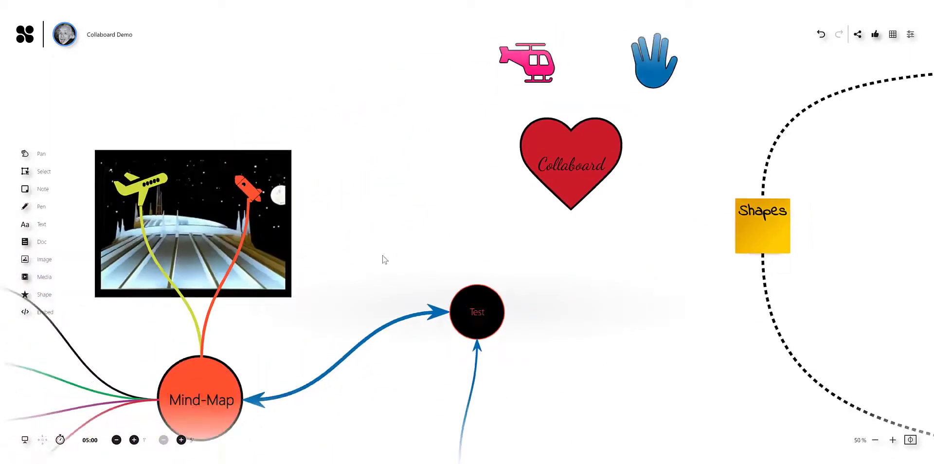
left_click_drag(389, 246, 613, 116)
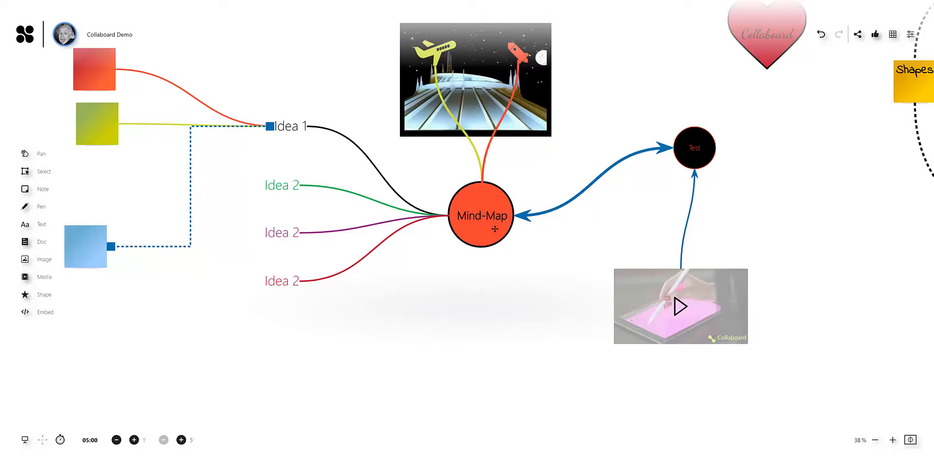
mouse_move(488, 230)
left_mouse_down()
mouse_move(544, 258)
mouse_move(499, 197)
mouse_move(480, 217)
mouse_move(508, 235)
mouse_move(494, 213)
mouse_move(480, 230)
left_mouse_up()
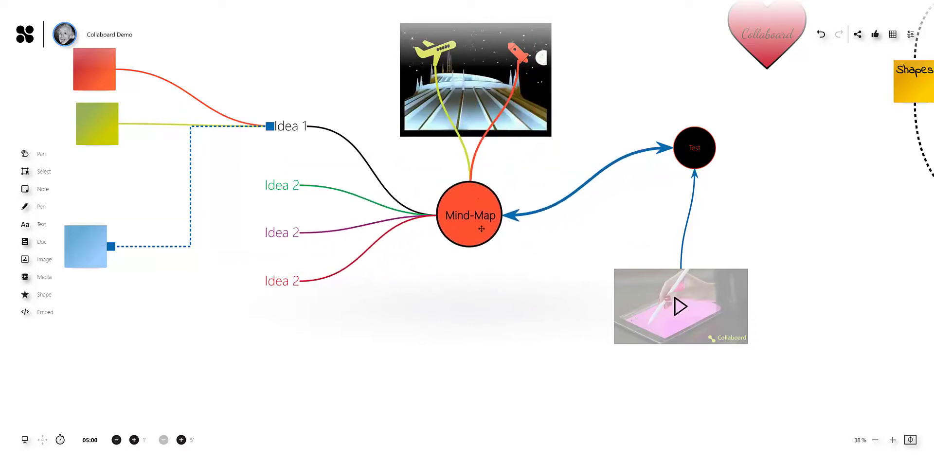
left_click(476, 296)
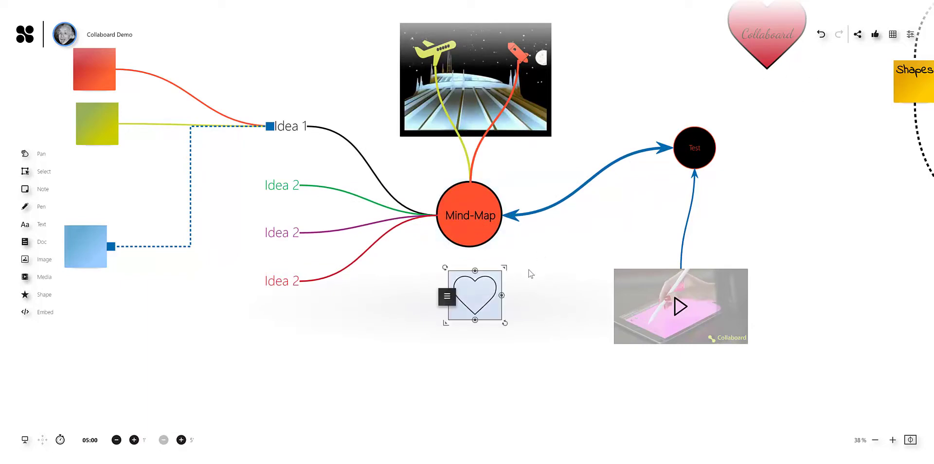
left_click(522, 299)
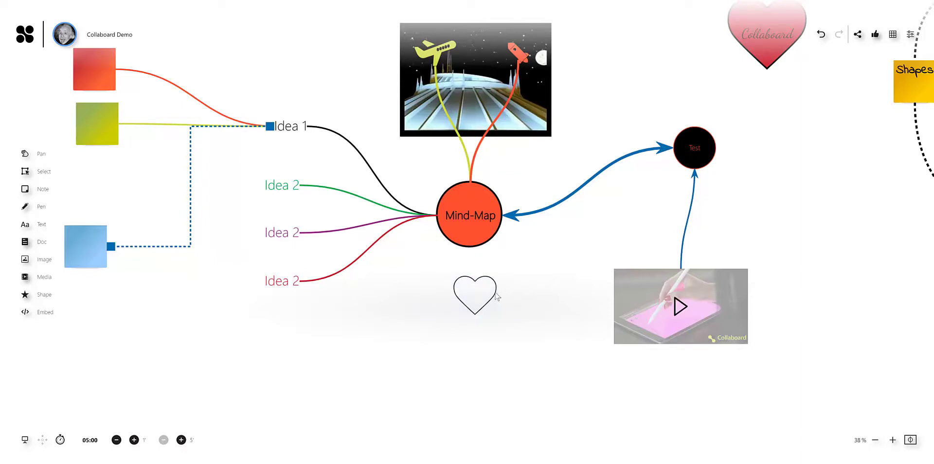
left_click(488, 292)
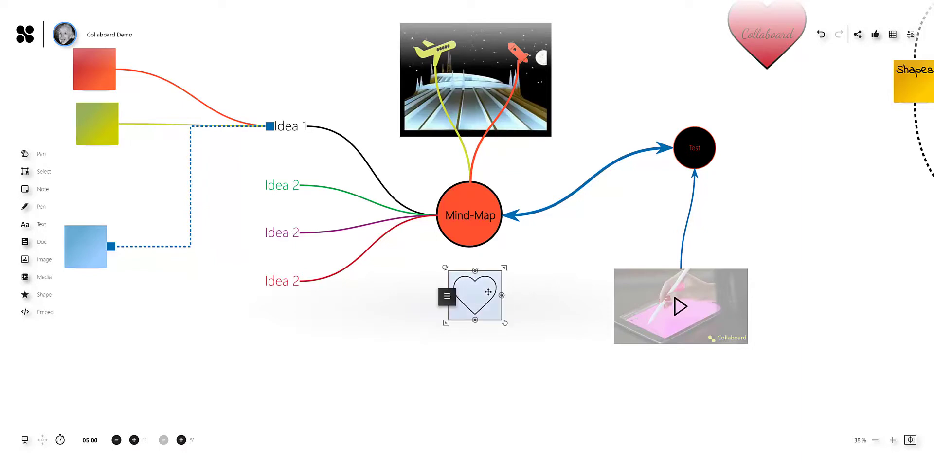
key("Delete")
- Place the Collaboard heart below the Mind-Map circle and connect it to both the circle and the video
left_click_drag(767, 63, 483, 359)
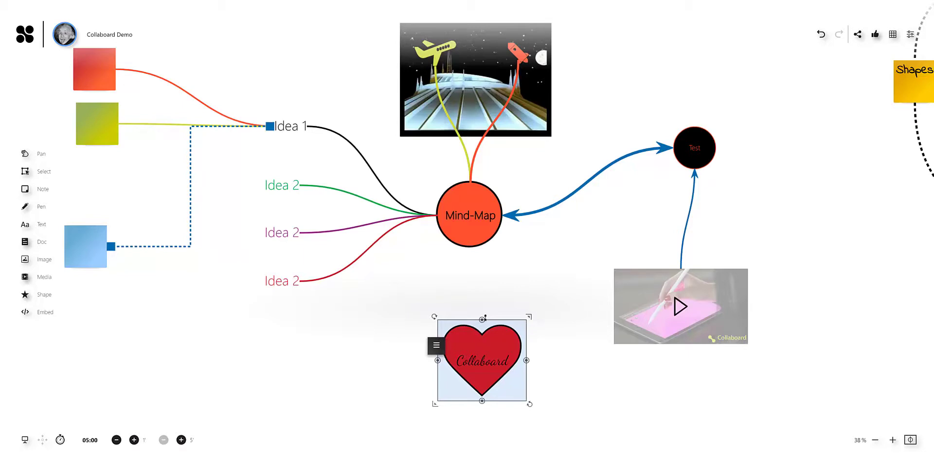
left_click_drag(485, 317, 476, 256)
left_click_drag(527, 361, 614, 307)
left_click(516, 281)
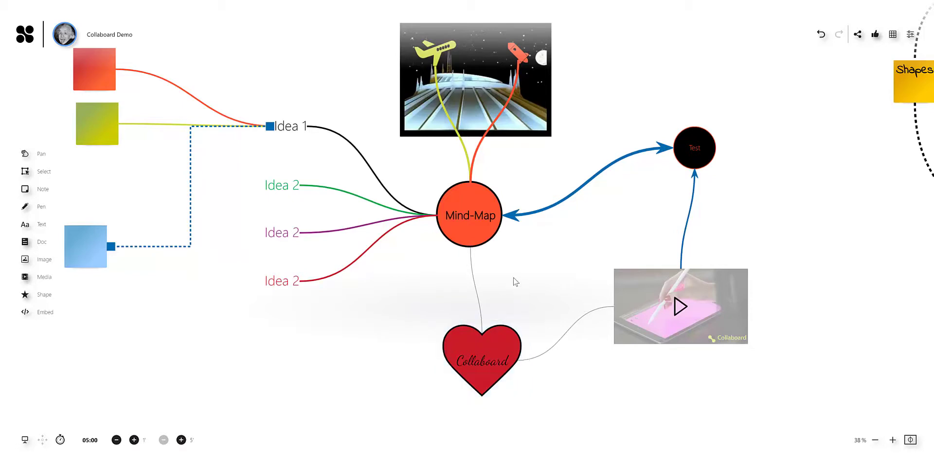
- Make the connector between the heart and the Mind-Map circle perpendicular and color it dark red
left_click(473, 278)
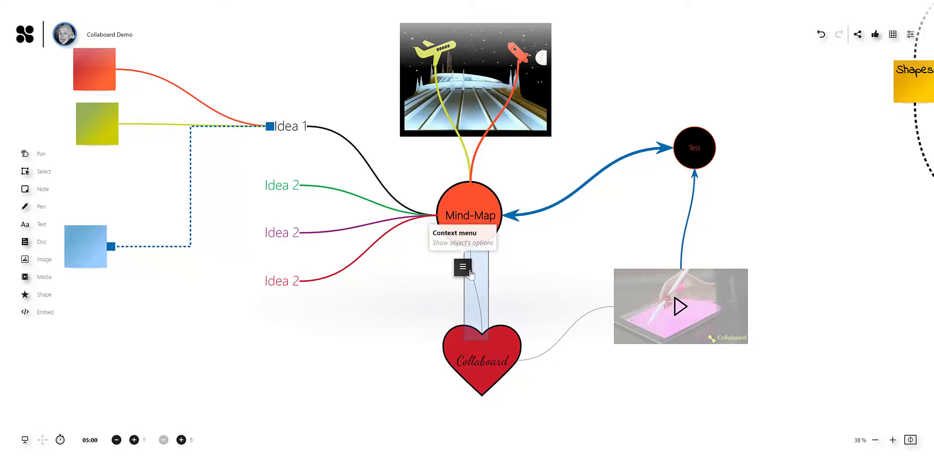
left_click(464, 268)
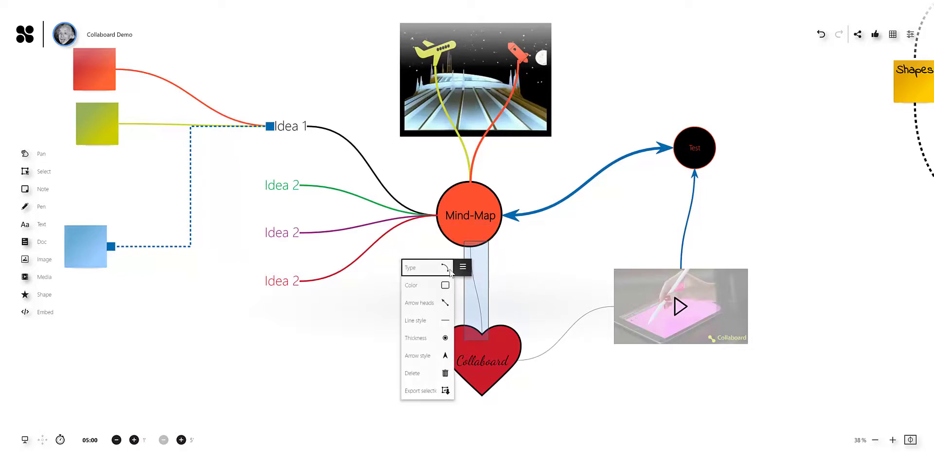
left_click(445, 267)
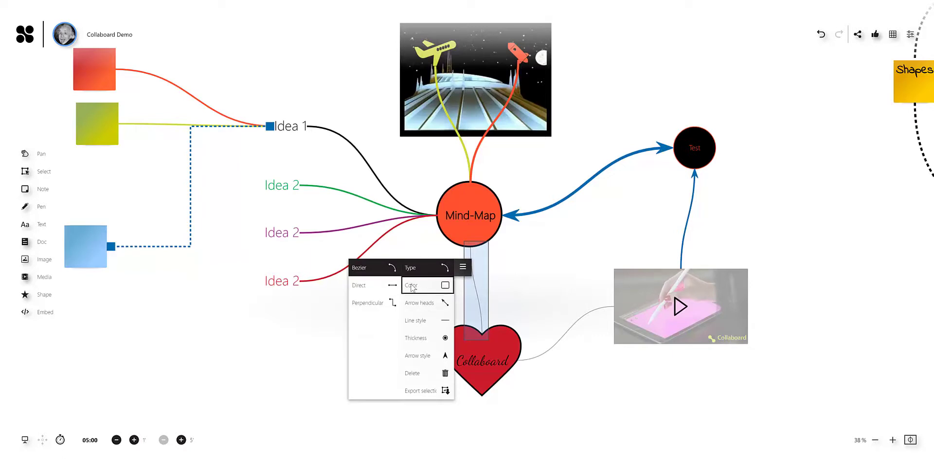
left_click(369, 307)
left_click(408, 287)
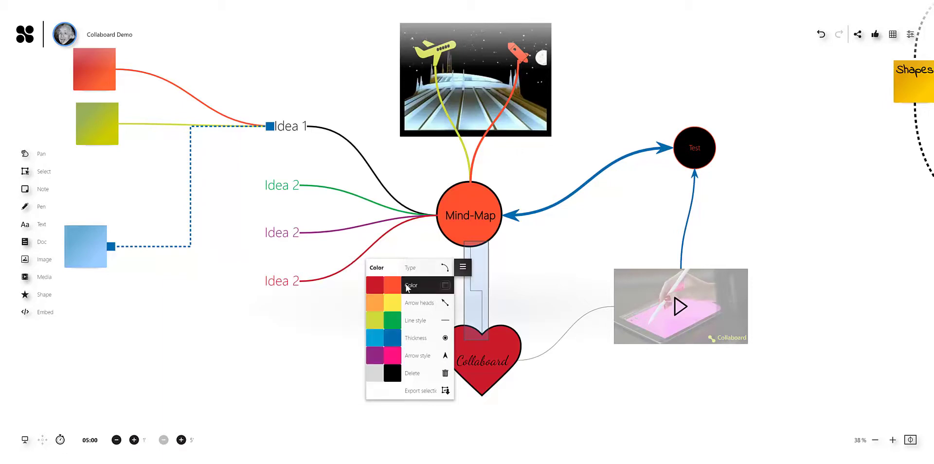
left_click(371, 290)
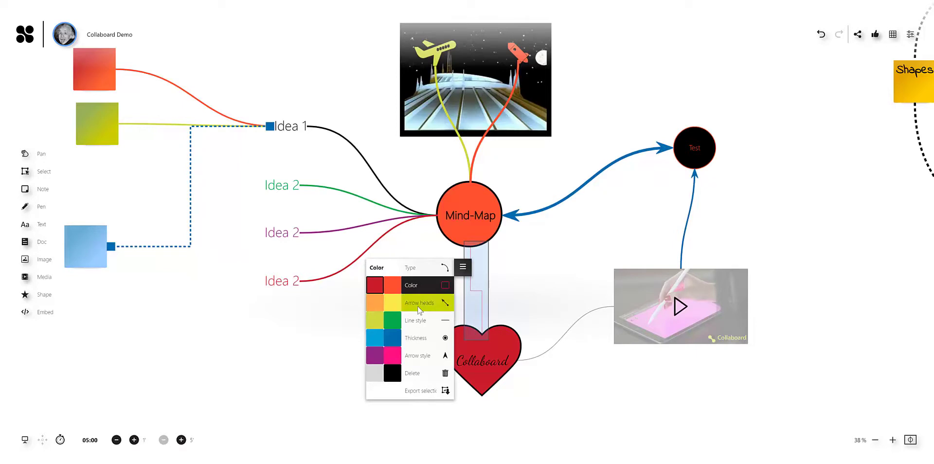
- Give the heart's connector to the Mind-Map circle arrow heads at both ends, a dashed line style and a thickness of 9
left_click(418, 305)
left_click(386, 308)
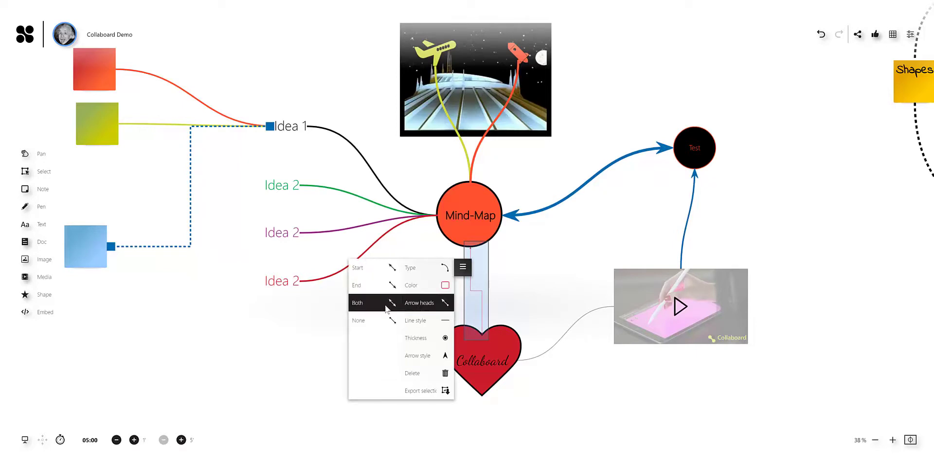
left_click(415, 323)
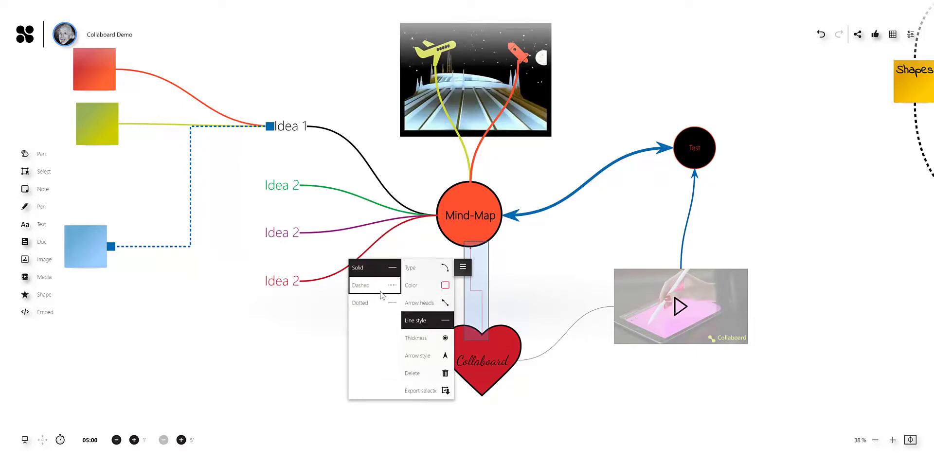
left_click(416, 338)
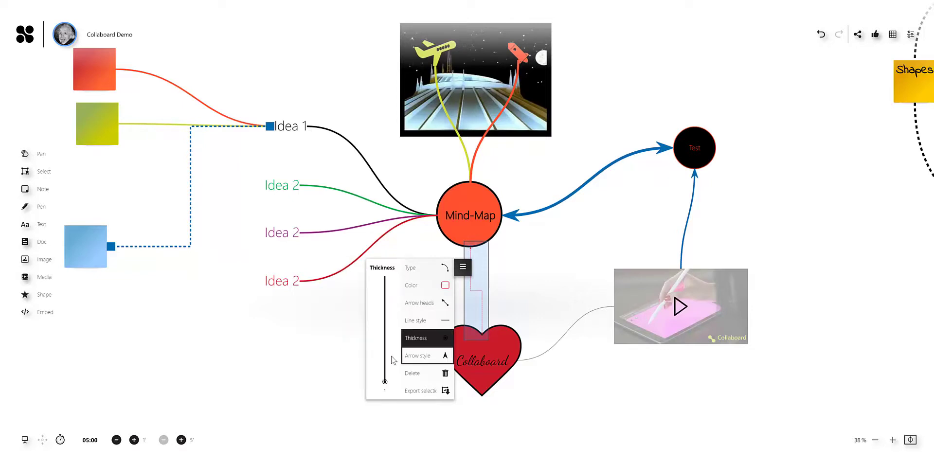
left_click_drag(385, 384, 385, 308)
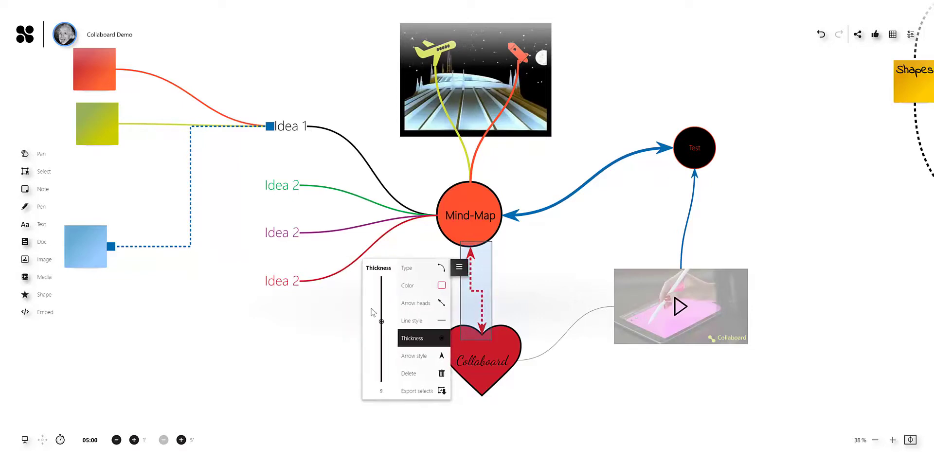
left_click(336, 348)
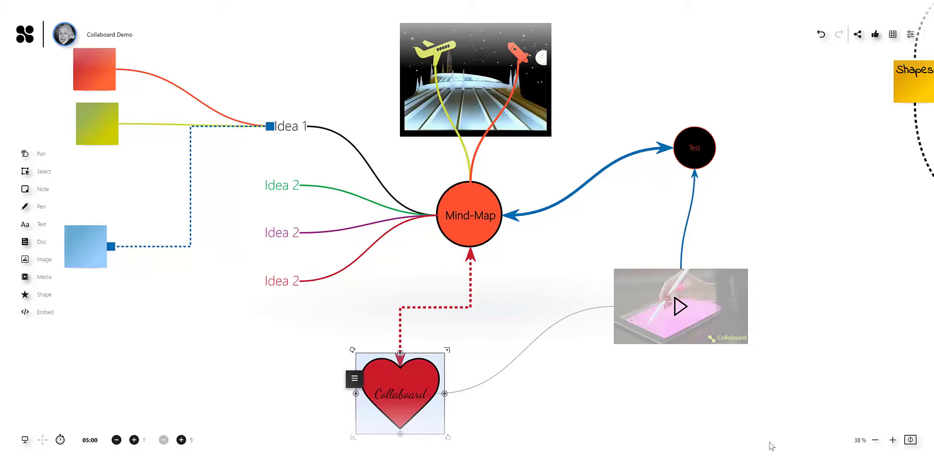
- Delete the embedded Collaboard web page beside the Embed note
scroll(768, 436, "down", 1)
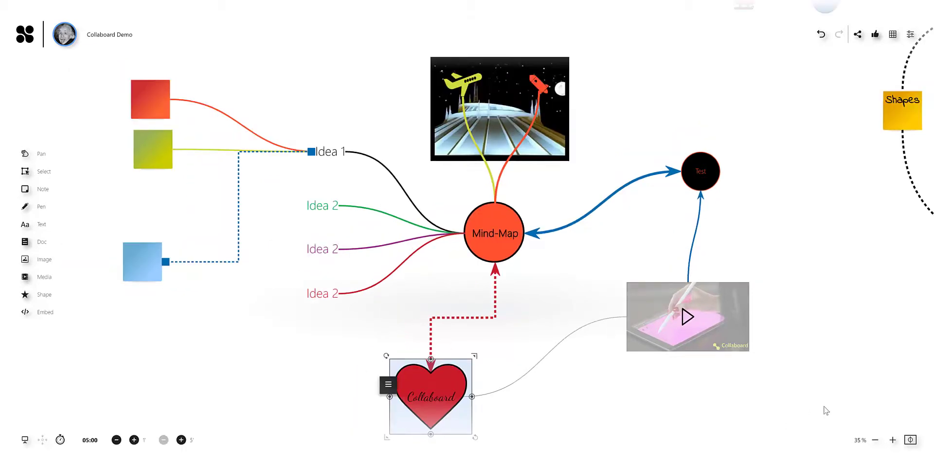
left_click_drag(824, 407, 411, 253)
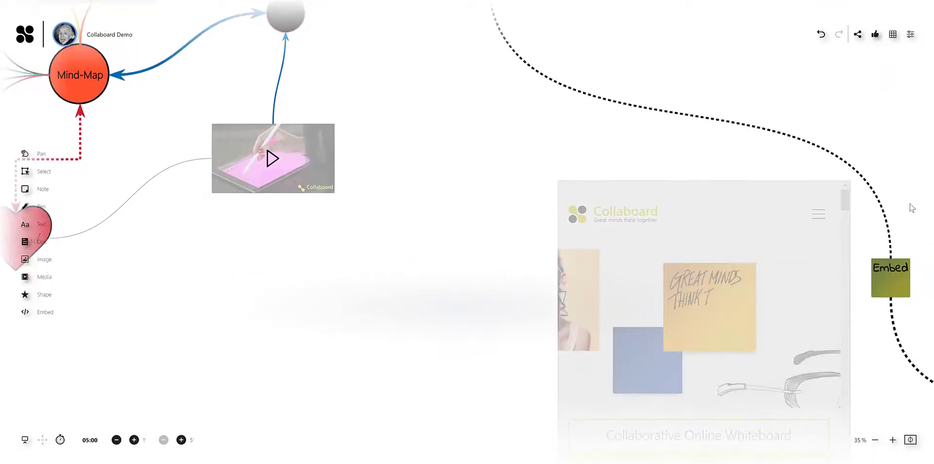
left_click_drag(912, 207, 716, 175)
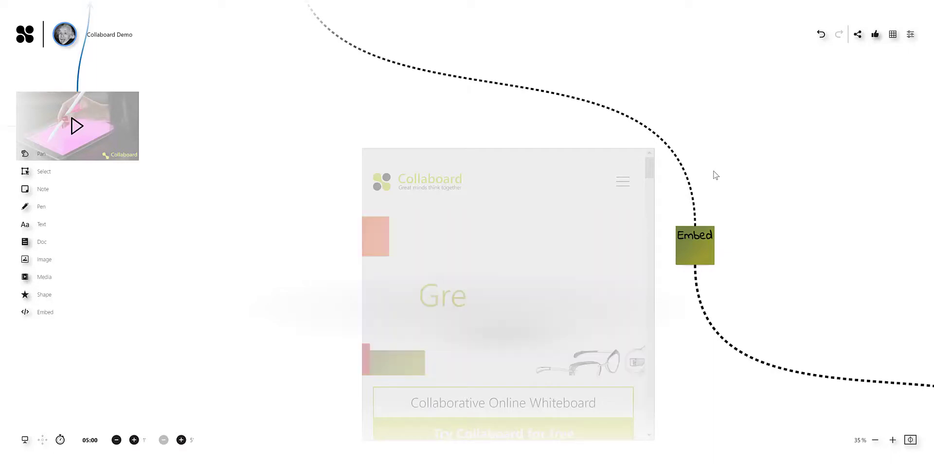
left_click(550, 238)
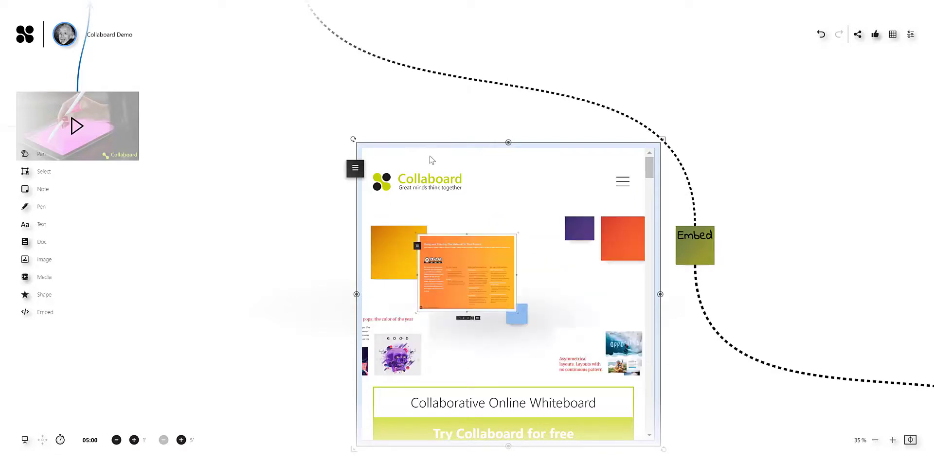
key("Delete")
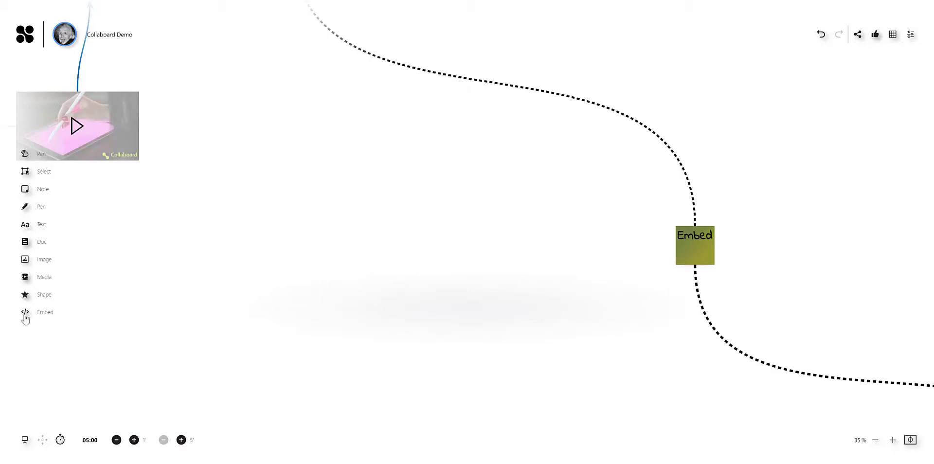
left_click(43, 316)
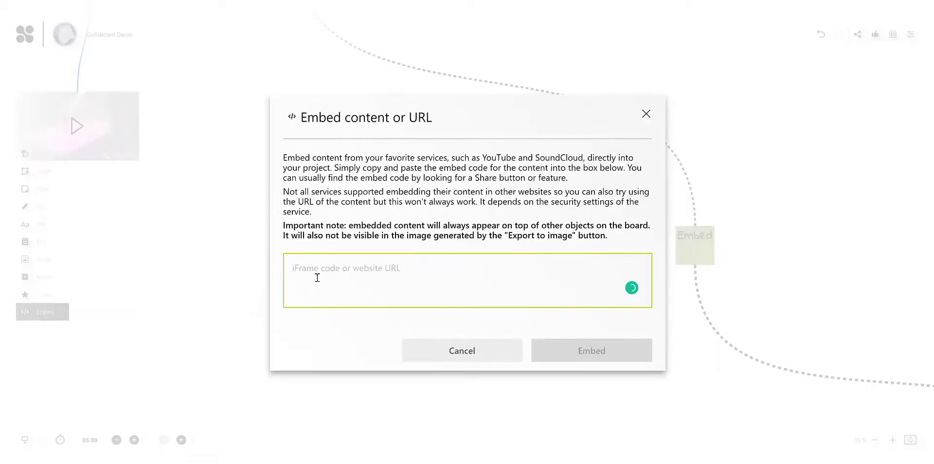
type("https://")
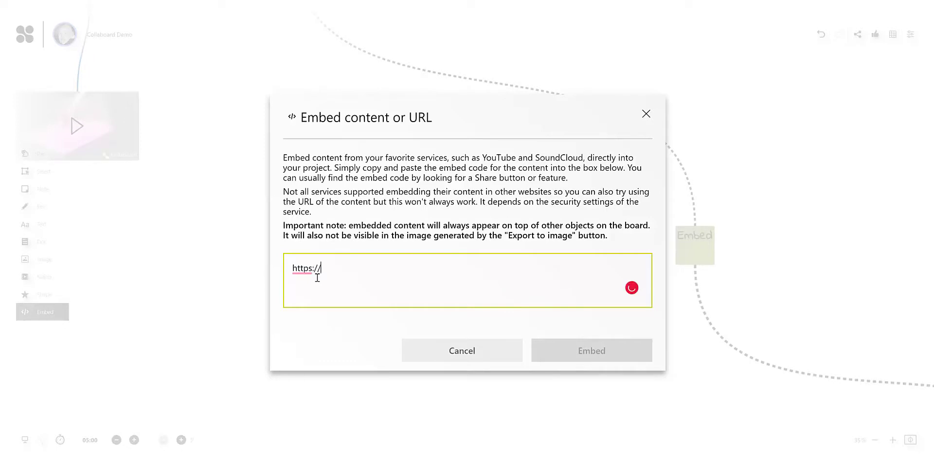
type("www.collabo")
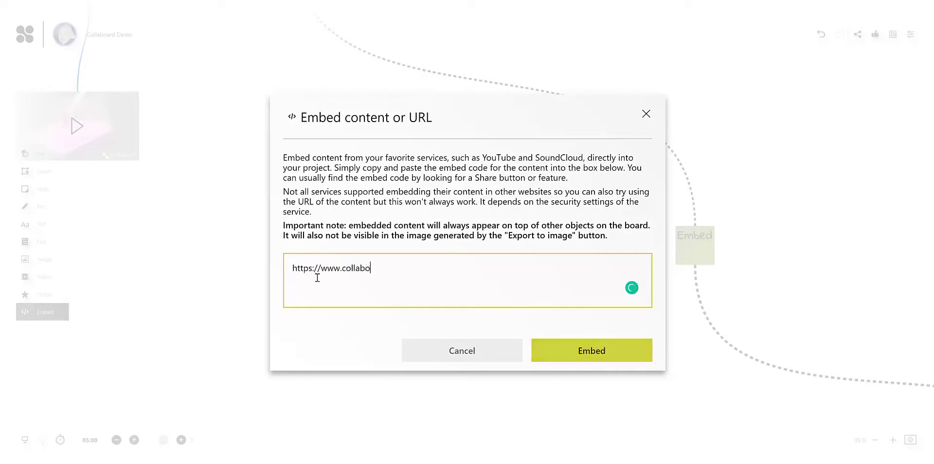
type("ard.app")
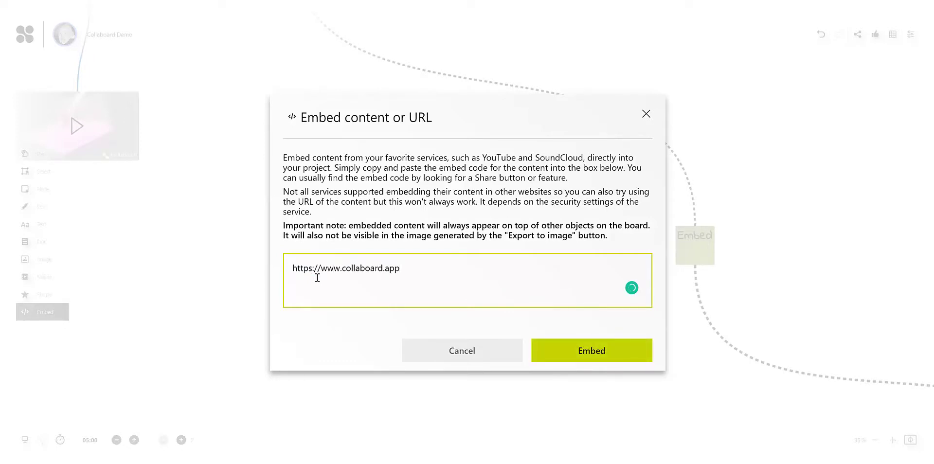
left_click(626, 358)
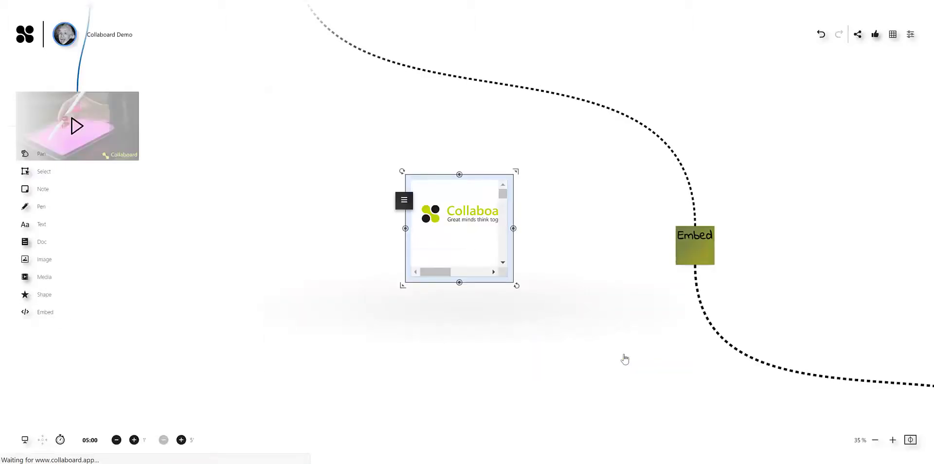
left_click(517, 172)
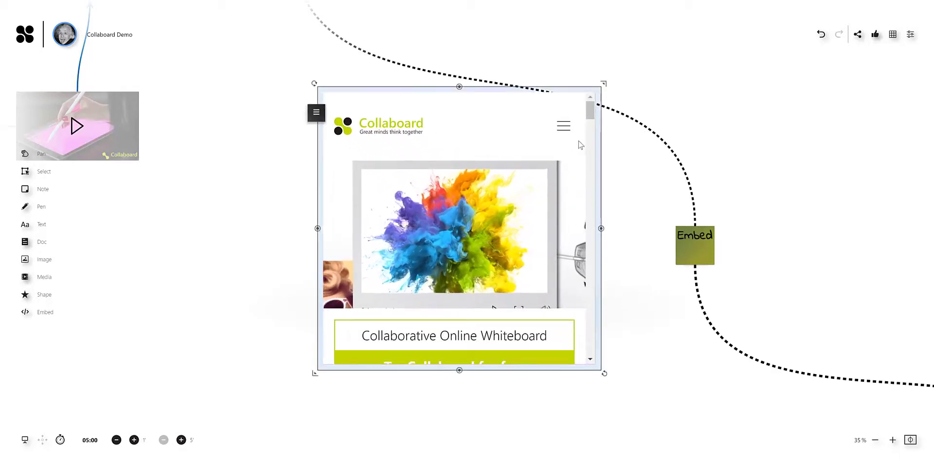
- Browse the embedded Collaboard page, moving its use-case carousel through Creativity to Planning and reading down to the Planning description
scroll(518, 223, "down", 2)
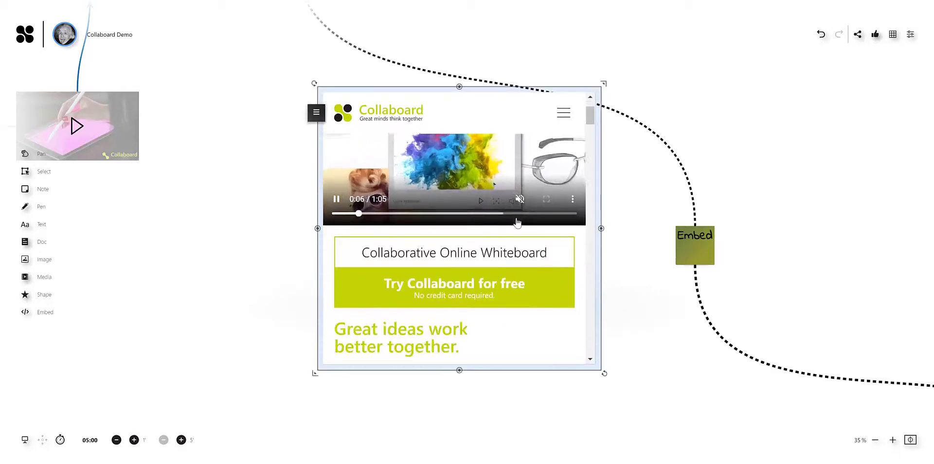
scroll(517, 222, "down", 7)
scroll(495, 197, "up", 1)
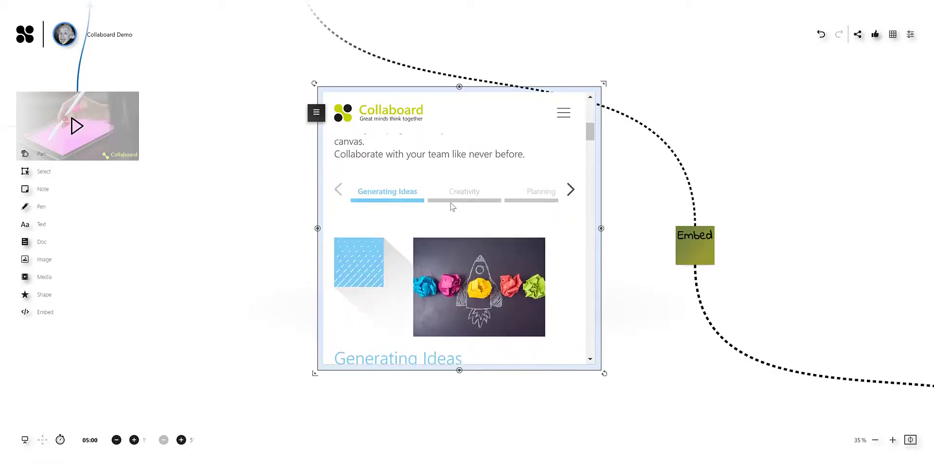
left_click(451, 201)
left_click(570, 191)
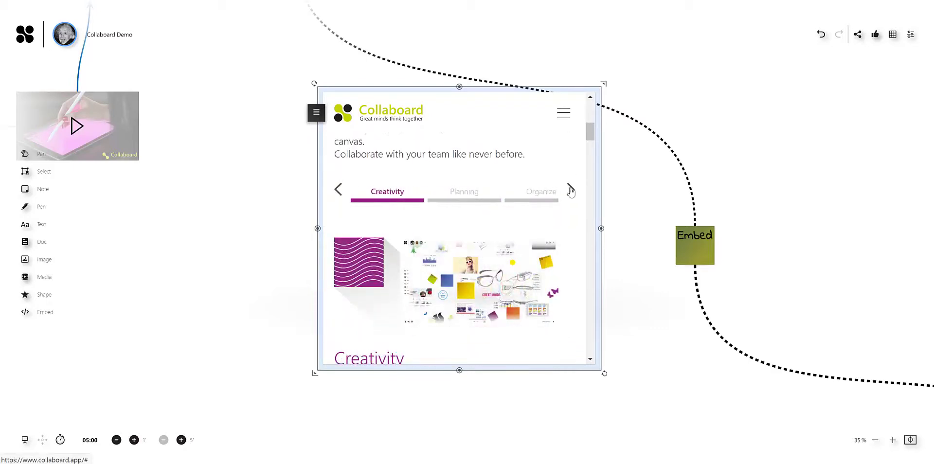
left_click(460, 193)
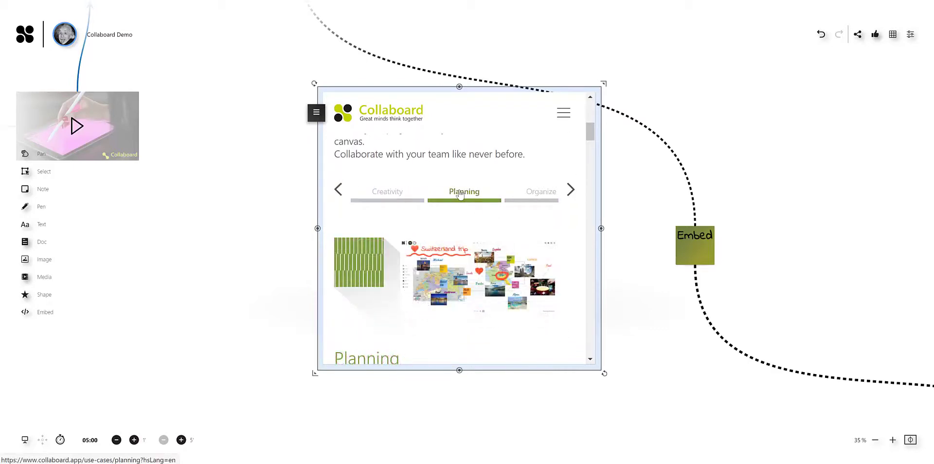
scroll(460, 192, "down", 3)
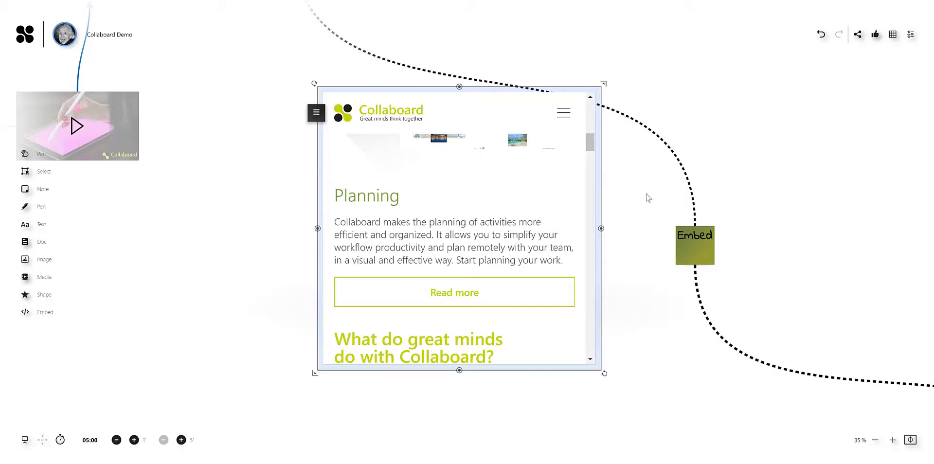
- Deselect the embedded page in the full board overview and examine the For Workshops content under the Use Cases heading
left_click(910, 444)
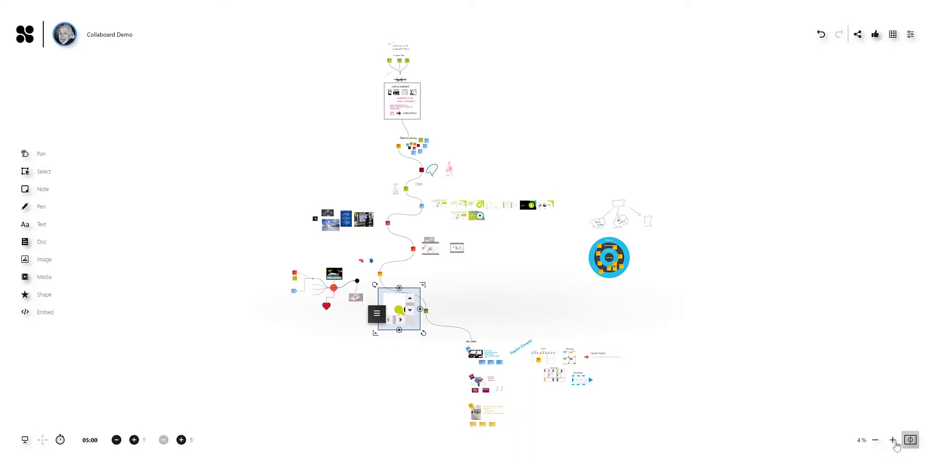
left_click(496, 339)
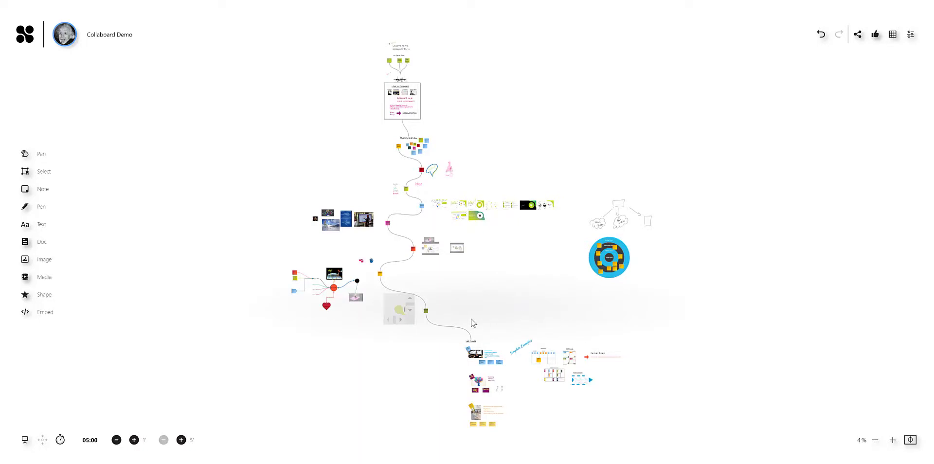
scroll(475, 326, "up", 5)
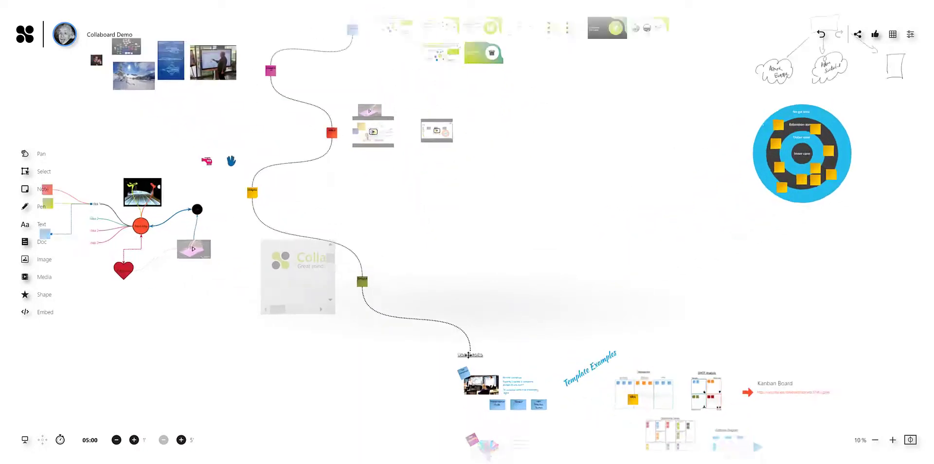
scroll(468, 356, "up", 5)
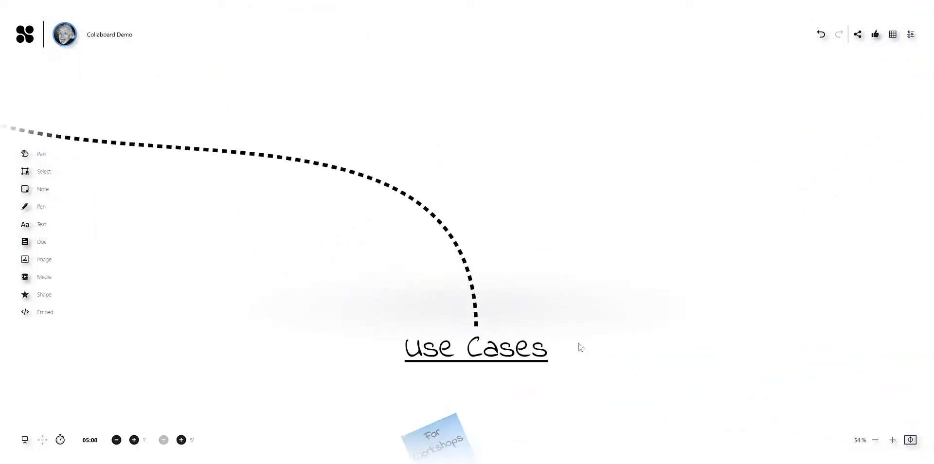
left_click_drag(615, 337, 517, 123)
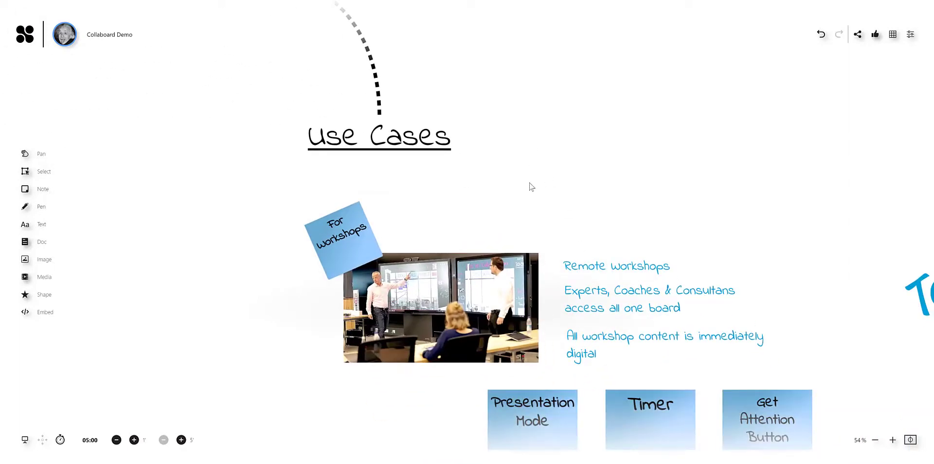
left_click_drag(532, 187, 497, 100)
scroll(504, 142, "up", 2)
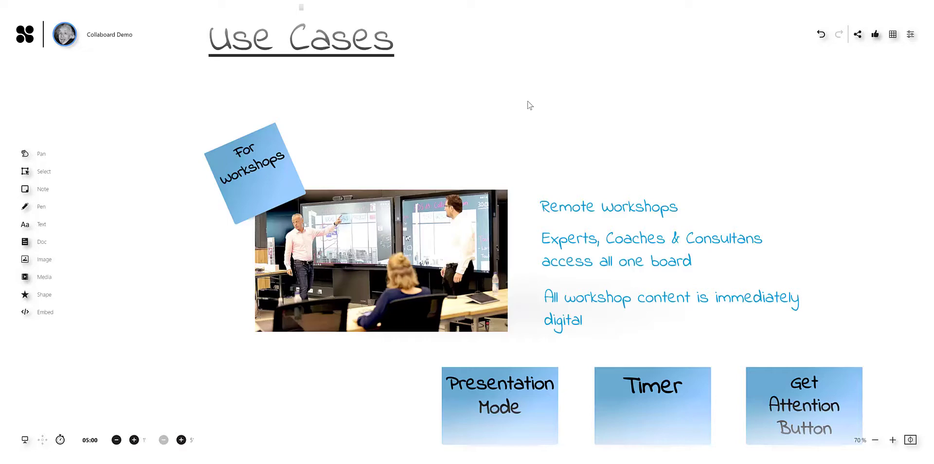
scroll(382, 142, "up", 3)
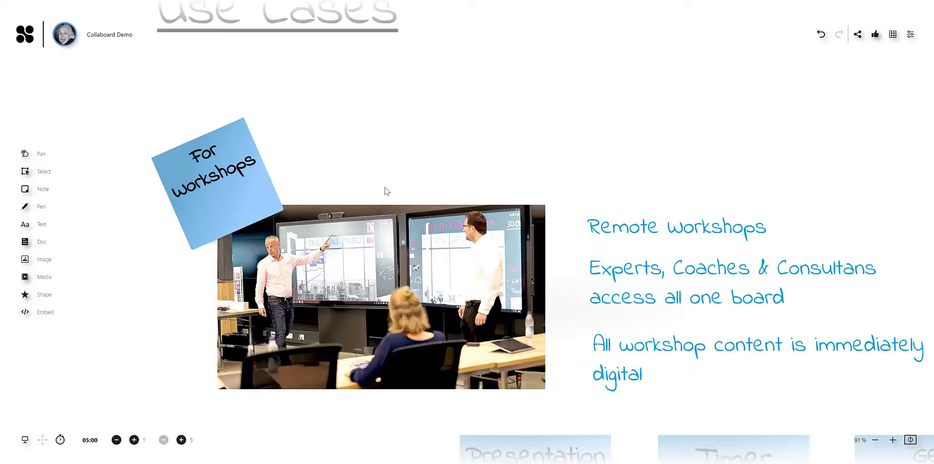
left_click_drag(390, 157, 394, 115)
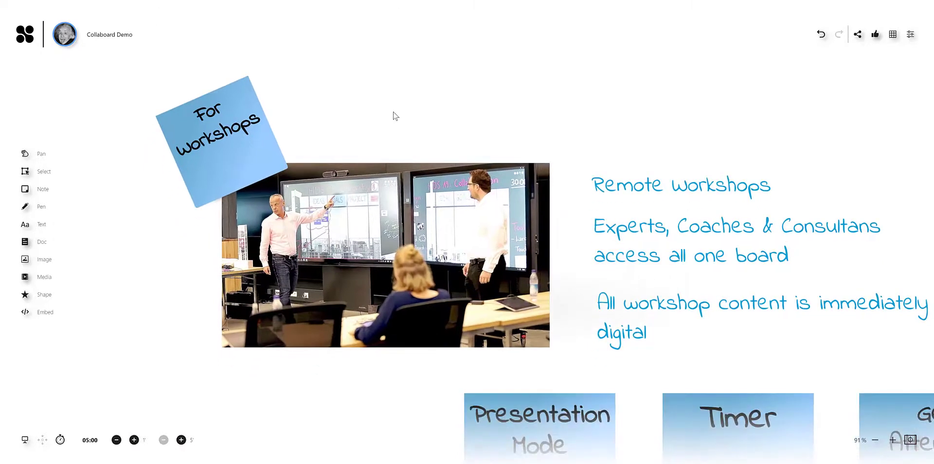